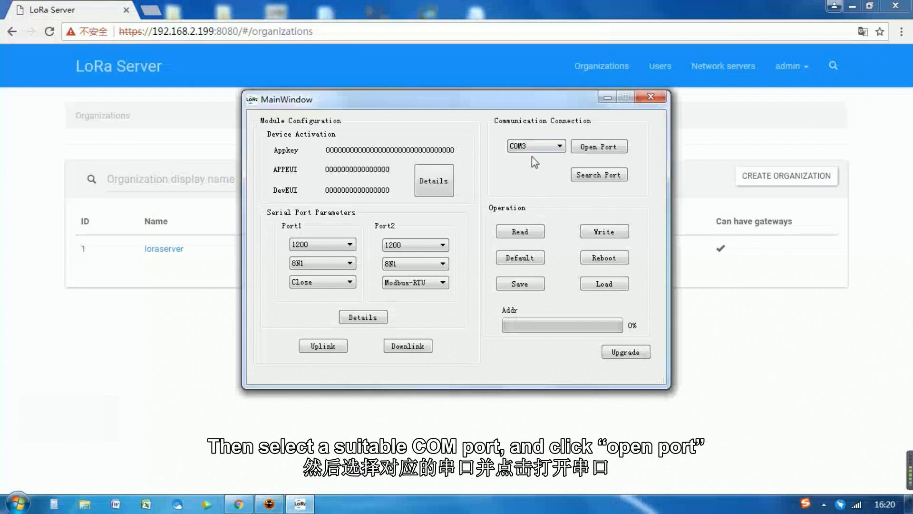
Search for available serial ports, select COM3 and open the port
left_click(598, 175)
left_click(540, 147)
left_click(540, 148)
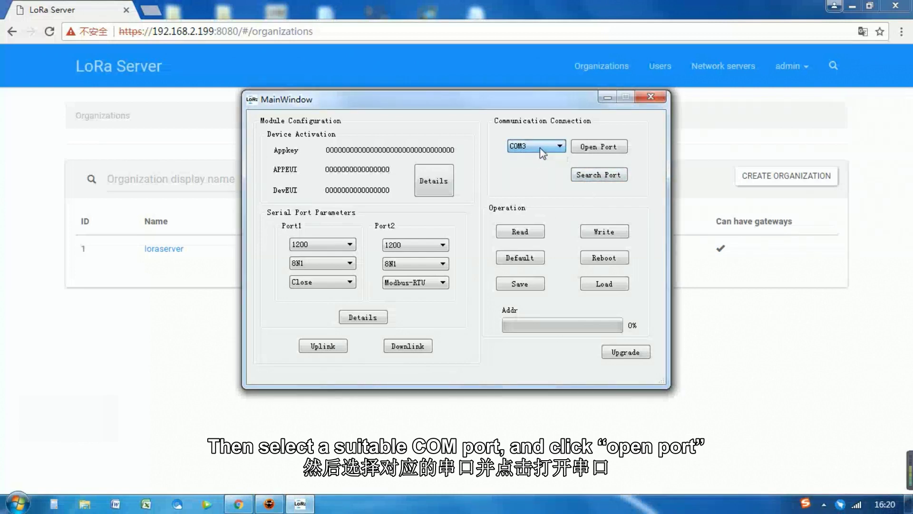
left_click(586, 148)
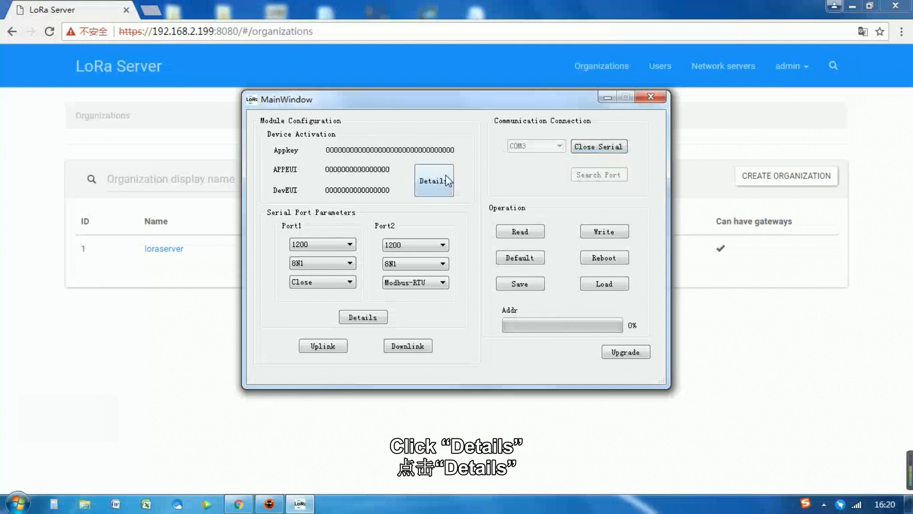
Open the device activation details and enable ADR for OTAA activation
left_click(434, 180)
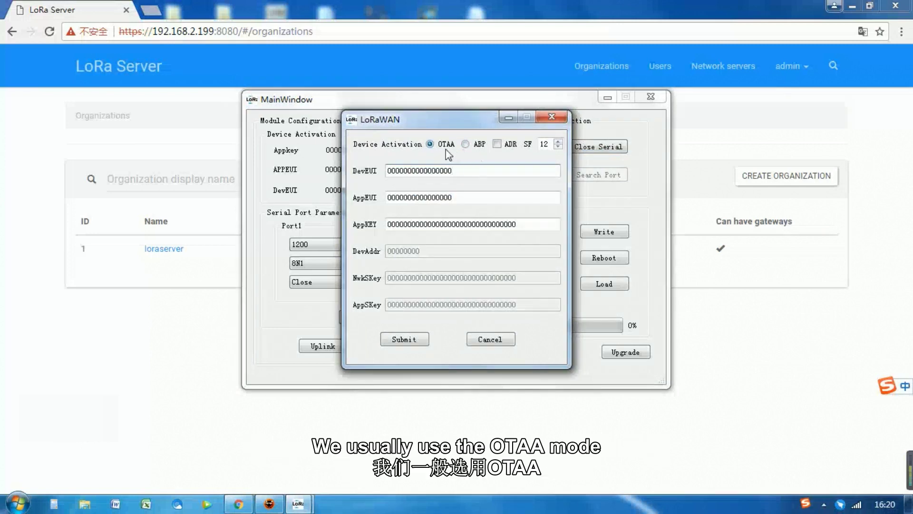
left_click(497, 144)
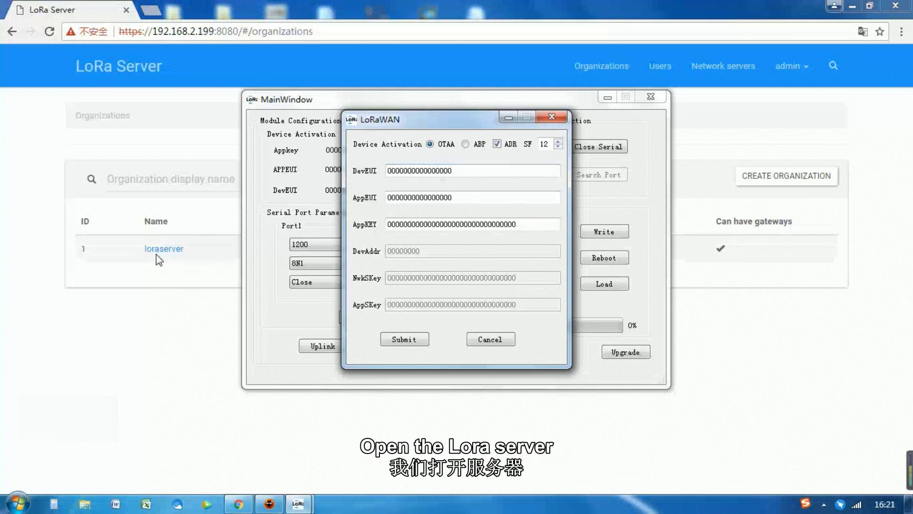
Switch to the LoRa Server web page and open device 8680001 in the loraserver organization's application 8680001
left_click(135, 269)
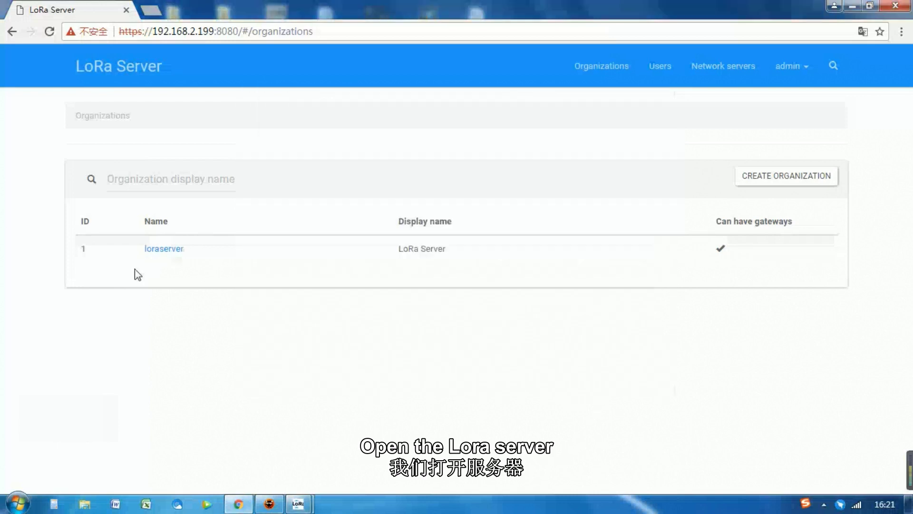
left_click(169, 248)
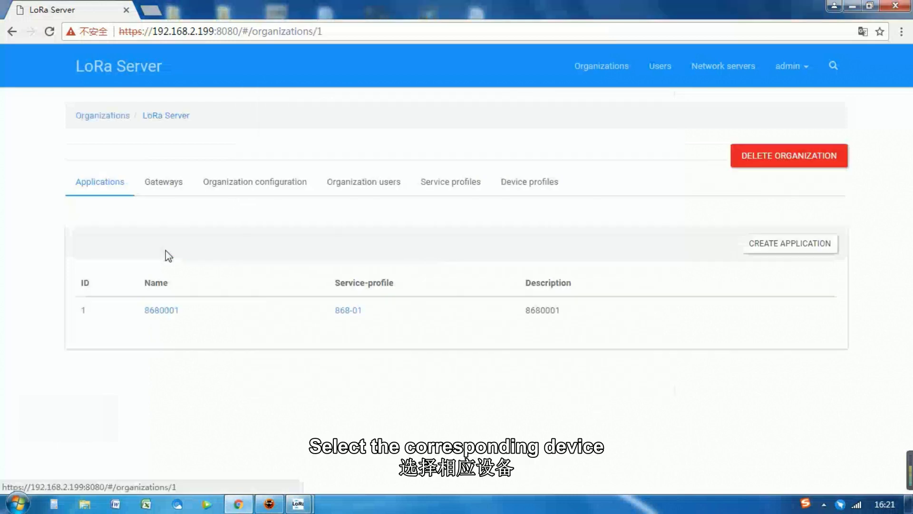
left_click(159, 311)
left_click(219, 316)
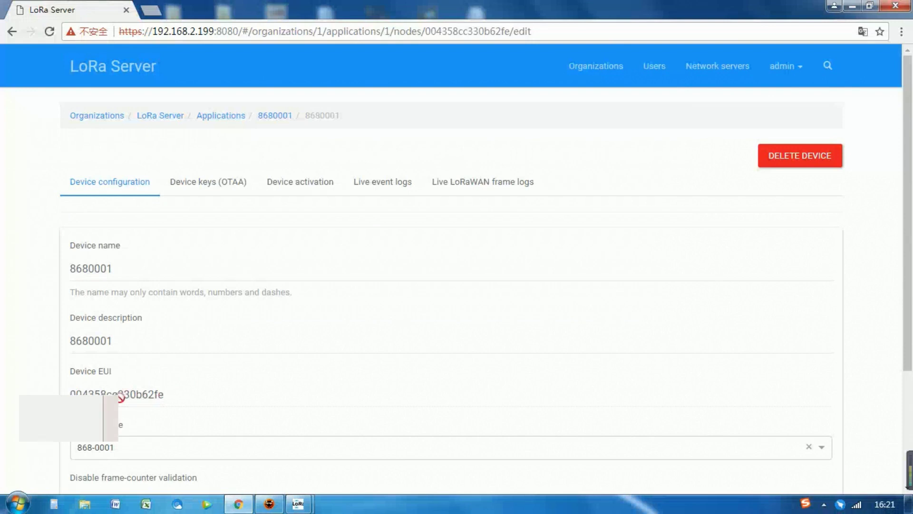
Copy the Device EUI from the device configuration and paste it over the DevEUI value in the LoRaWAN dialog
double_click(165, 395)
key("ctrl+c")
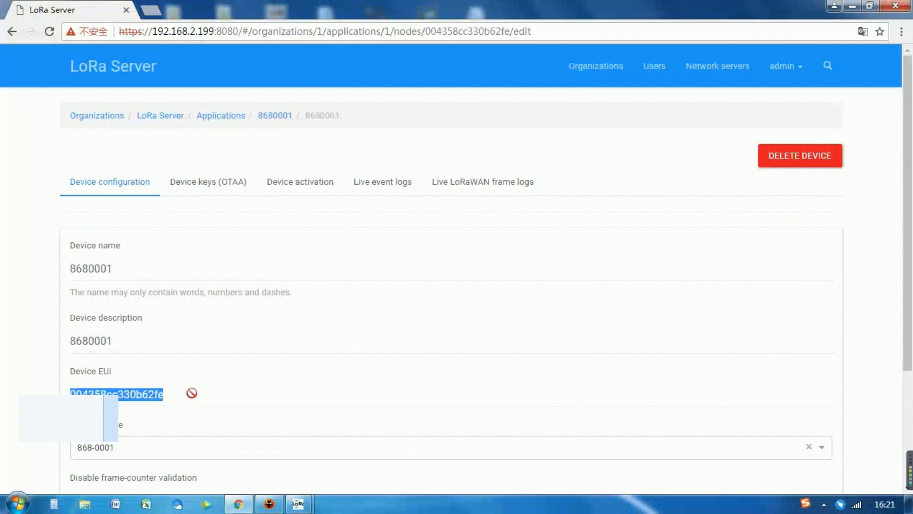
mouse_move(299, 507)
left_click(351, 470)
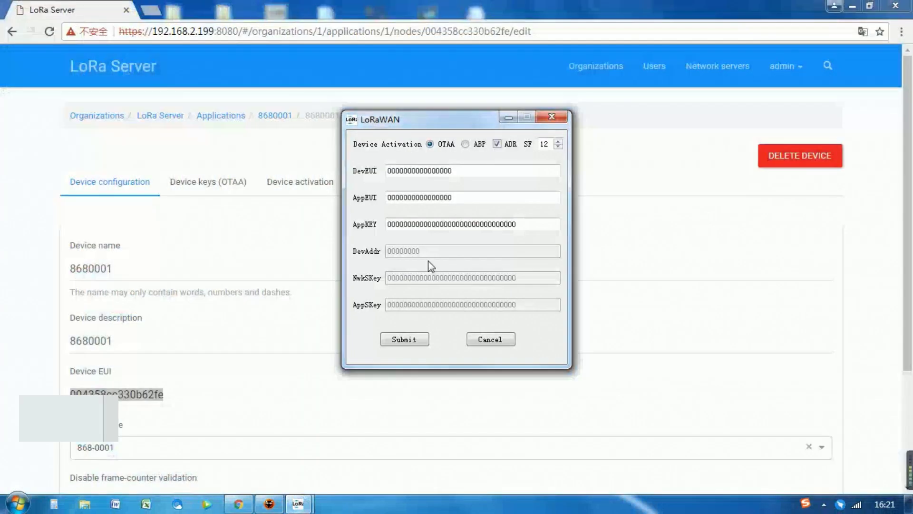
double_click(488, 168)
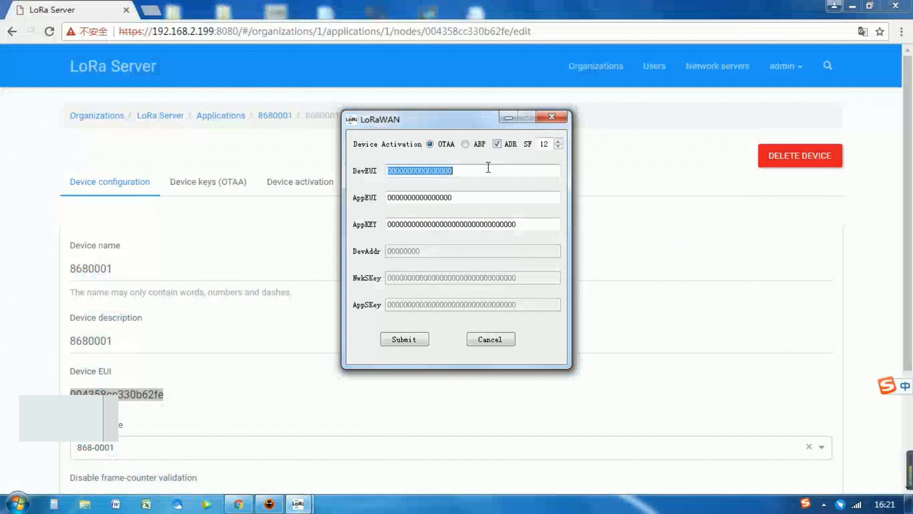
key("ctrl+v")
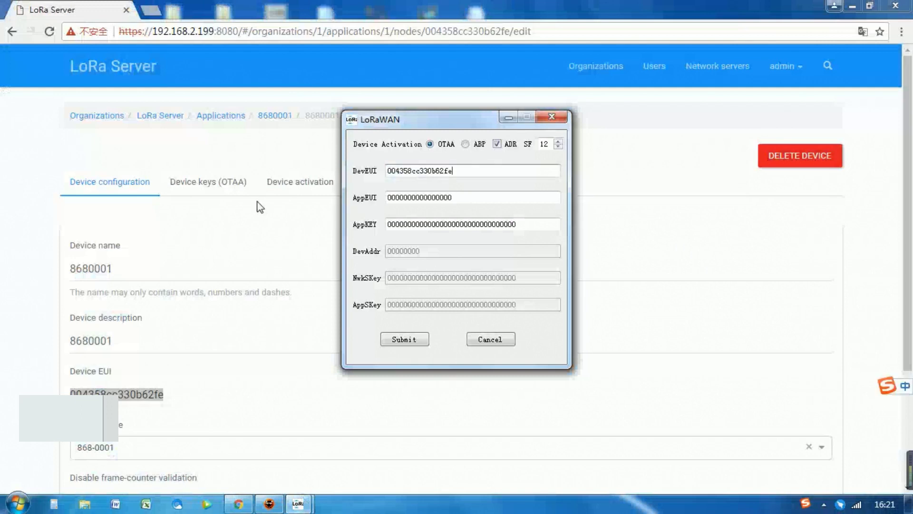
Return to LoRa Server and copy the application key from the device's OTAA keys
left_click(233, 189)
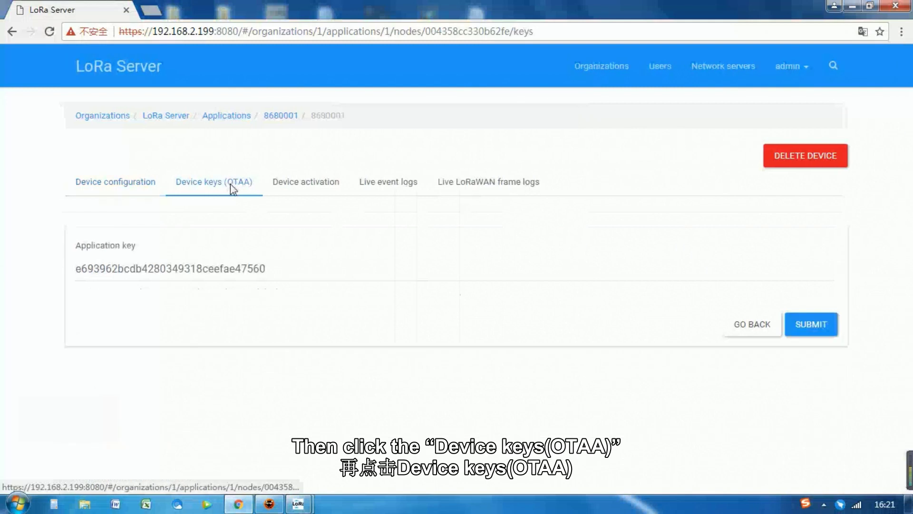
left_click(275, 269)
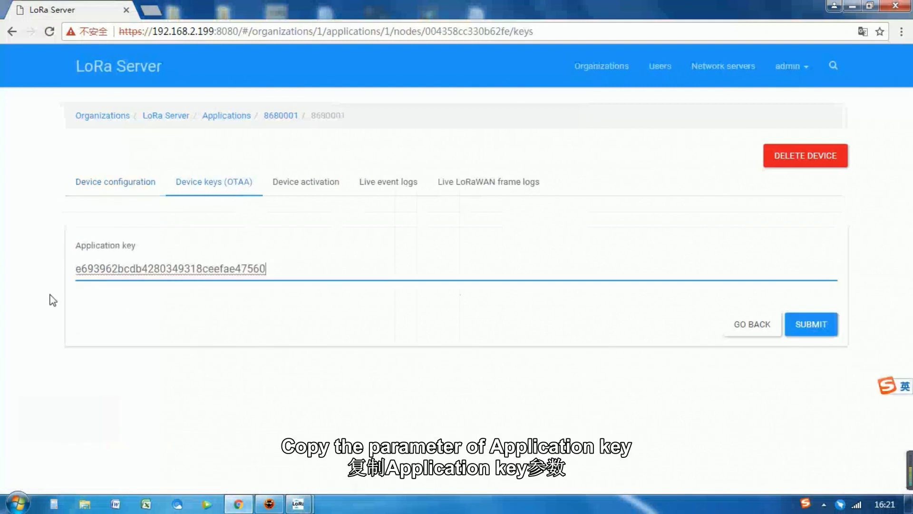
left_click(76, 273)
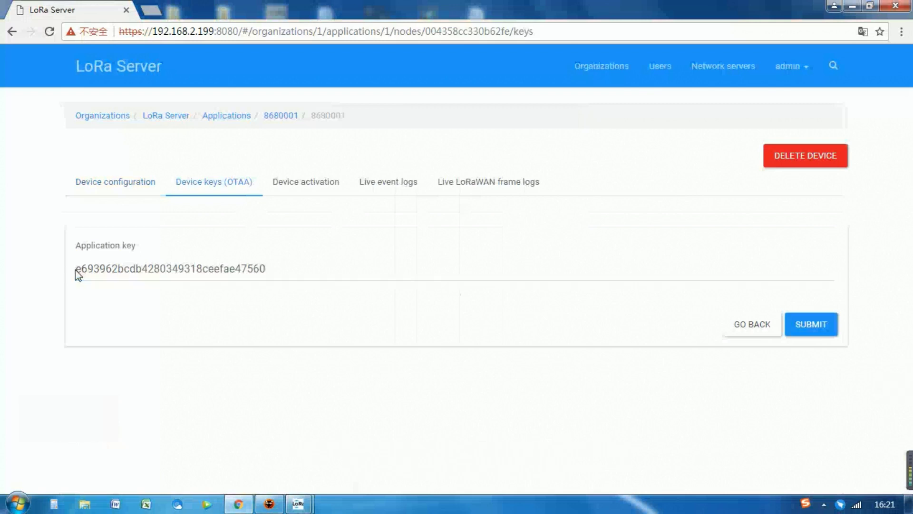
double_click(267, 271)
key("ctrl+c")
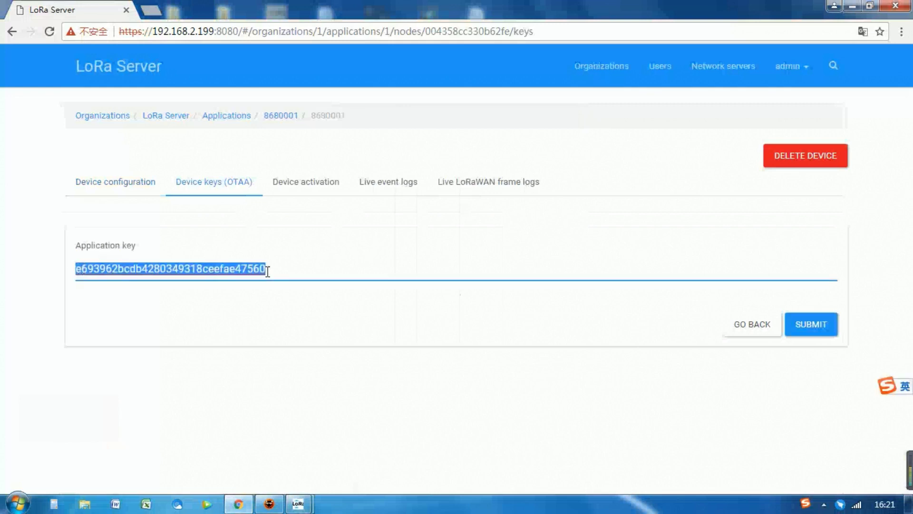
Switch to the LoRaWAN dialog, replace the AppKEY value with the copied application key and submit the activation settings
mouse_move(304, 500)
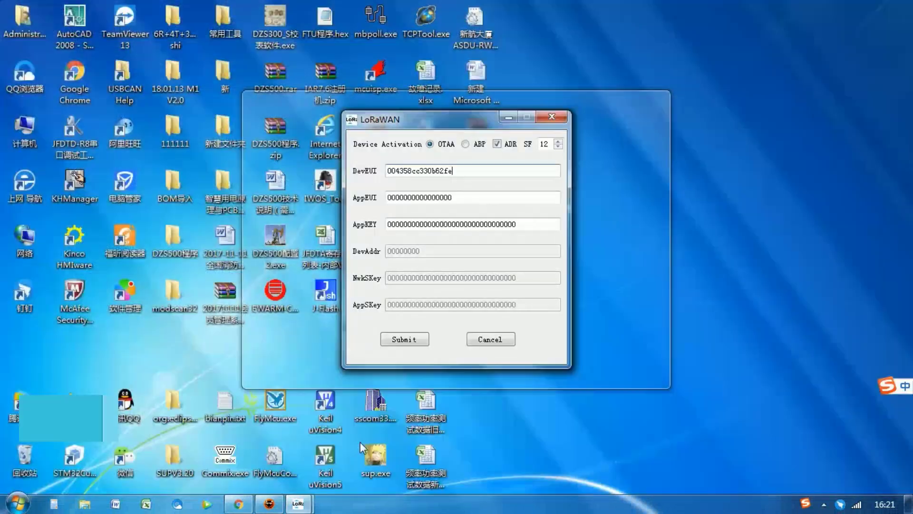
left_click(360, 441)
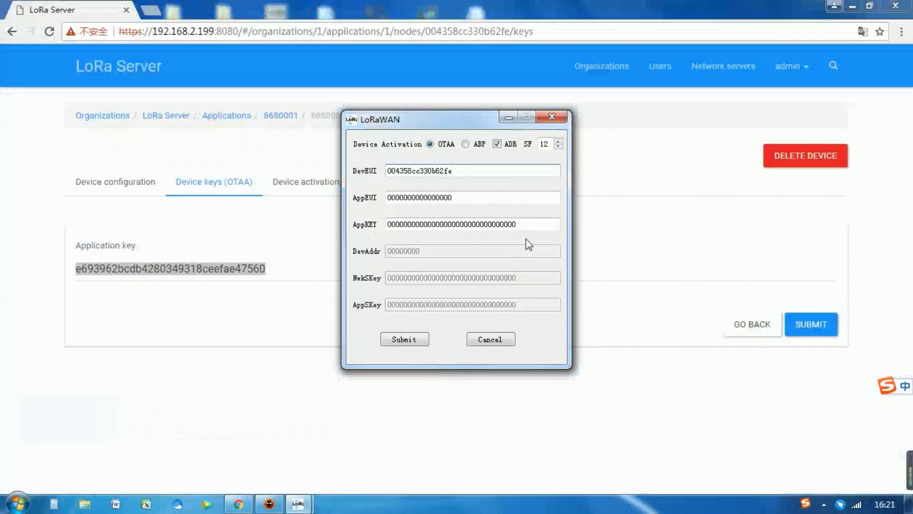
left_click(536, 226)
key("BackSpace")
key("BackSpace")
key("BackSpace")
key("BackSpace")
key("BackSpace")
key("BackSpace")
key("BackSpace")
key("BackSpace")
key("BackSpace")
key("BackSpace")
key("BackSpace")
key("BackSpace")
key("BackSpace")
key("BackSpace")
key("BackSpace")
key("BackSpace")
key("BackSpace")
key("BackSpace")
key("BackSpace")
key("BackSpace")
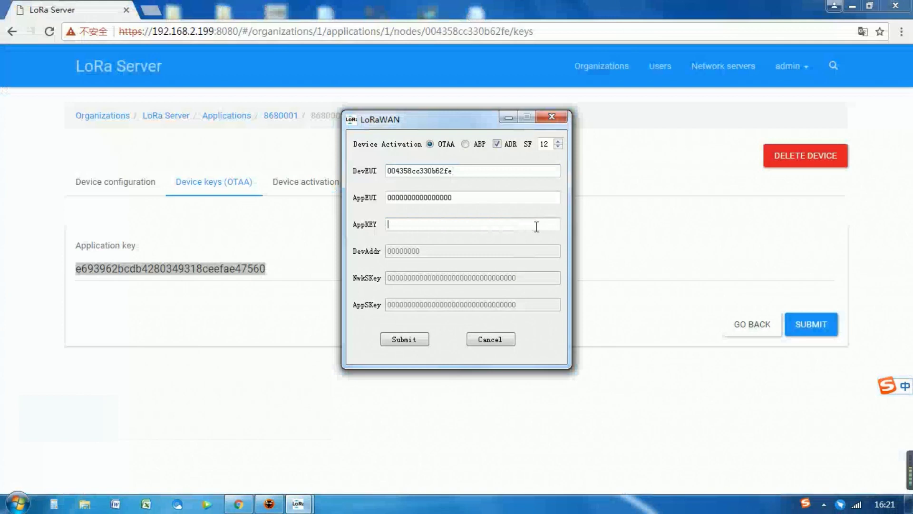
key("ctrl+v")
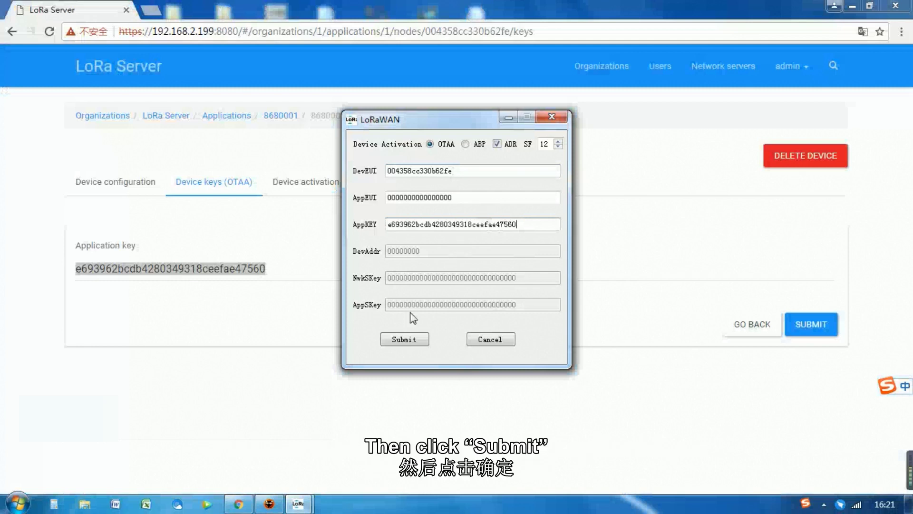
left_click(404, 340)
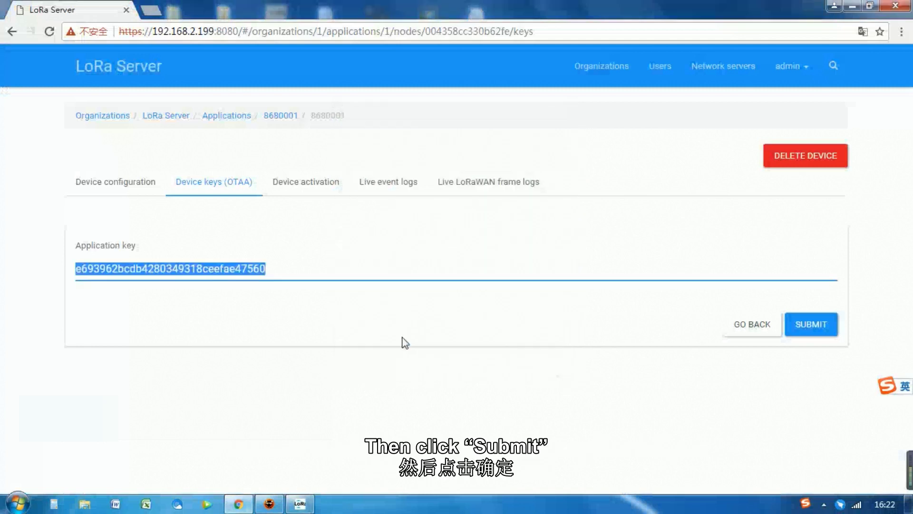
Bring back the module configuration window and set Port2 to 9600 baud with the Modbus-RTU protocol
left_click(312, 503)
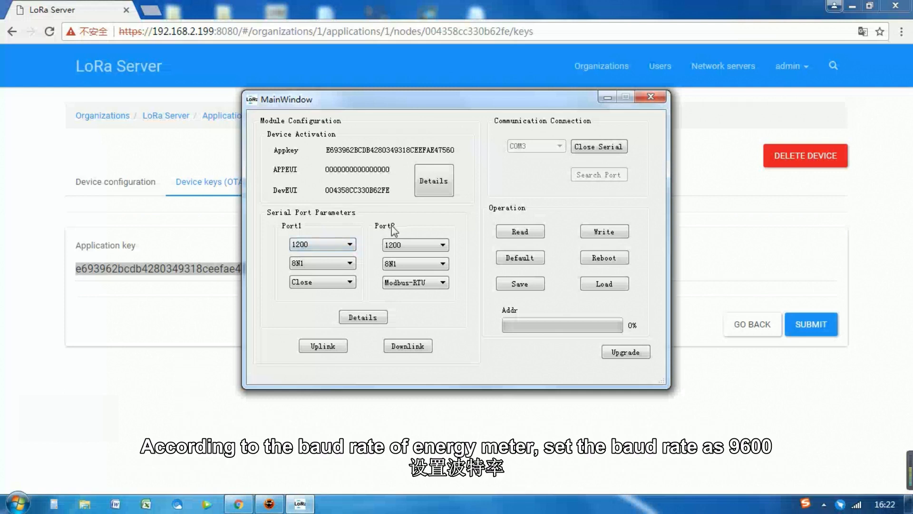
left_click(404, 245)
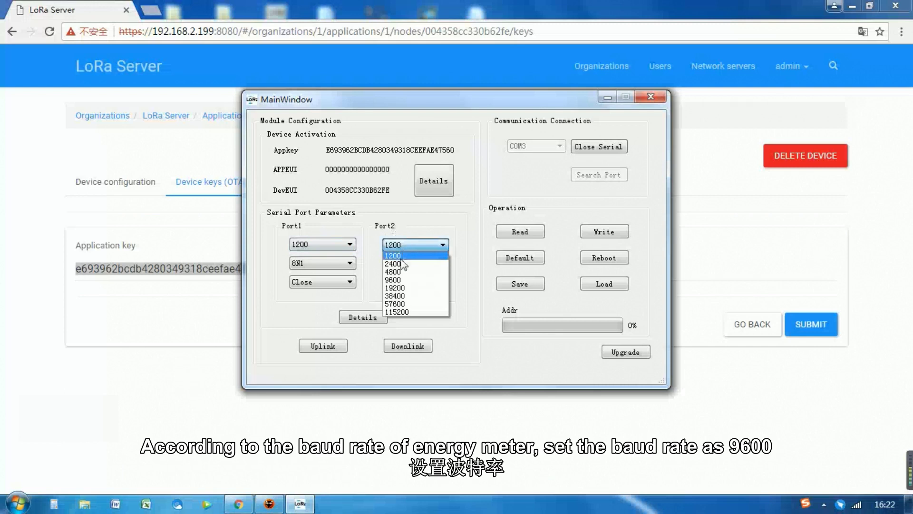
left_click(395, 279)
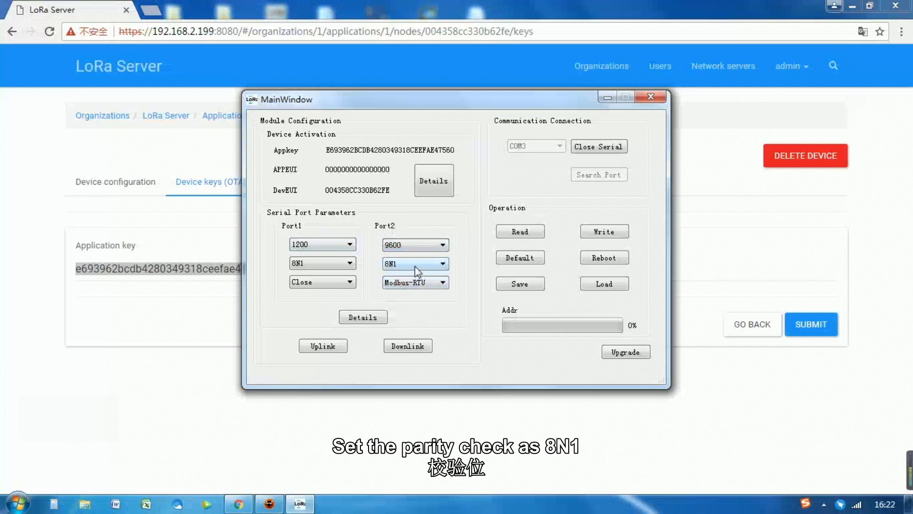
left_click(410, 282)
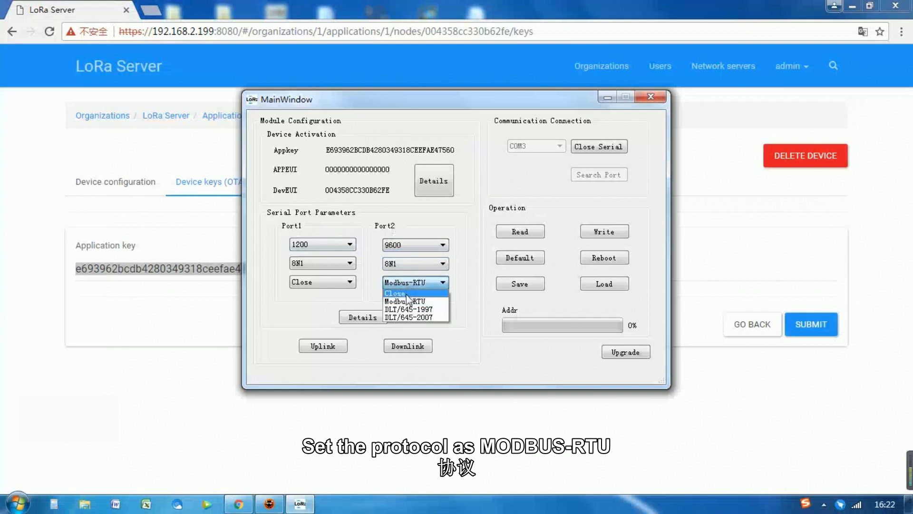
left_click(402, 303)
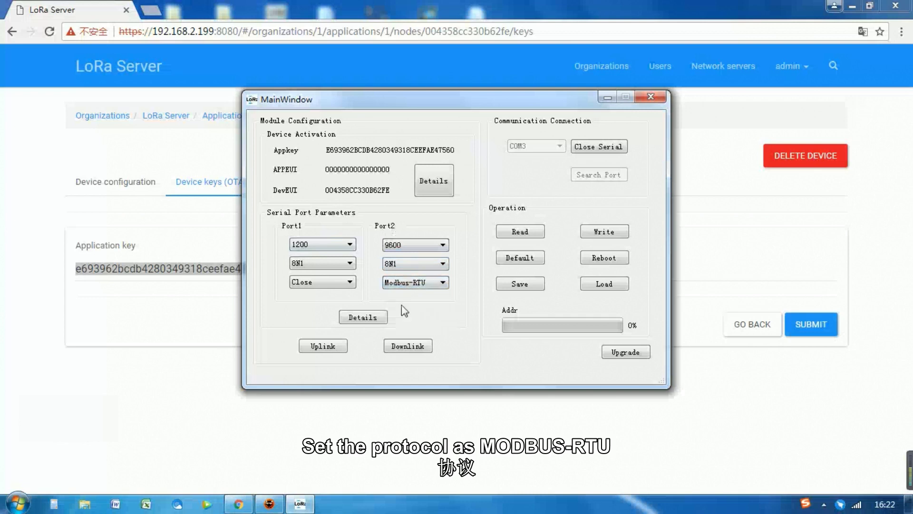
Open the serial port details and add a device under RS485-2
left_click(363, 317)
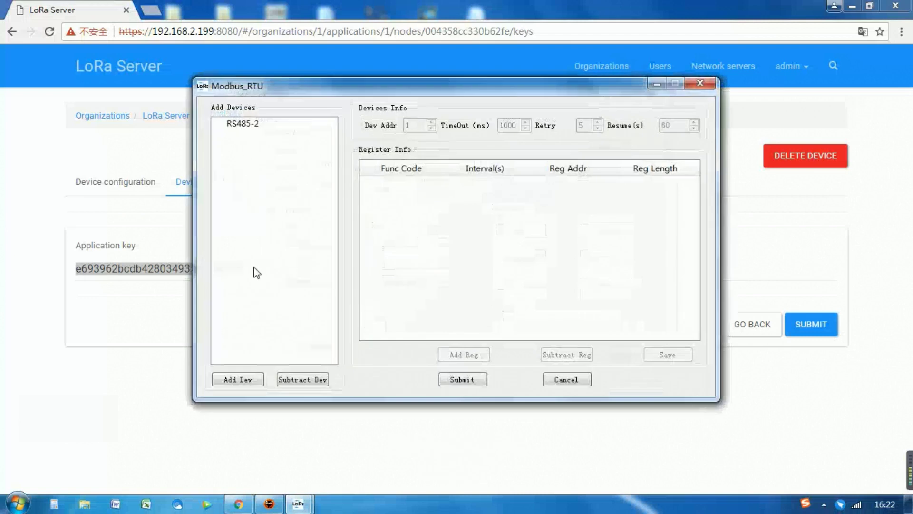
left_click(243, 381)
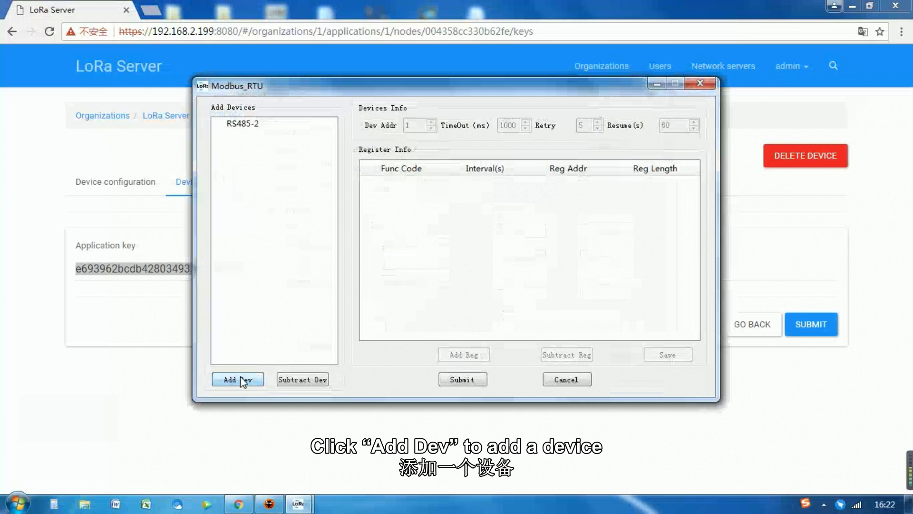
left_click(244, 380)
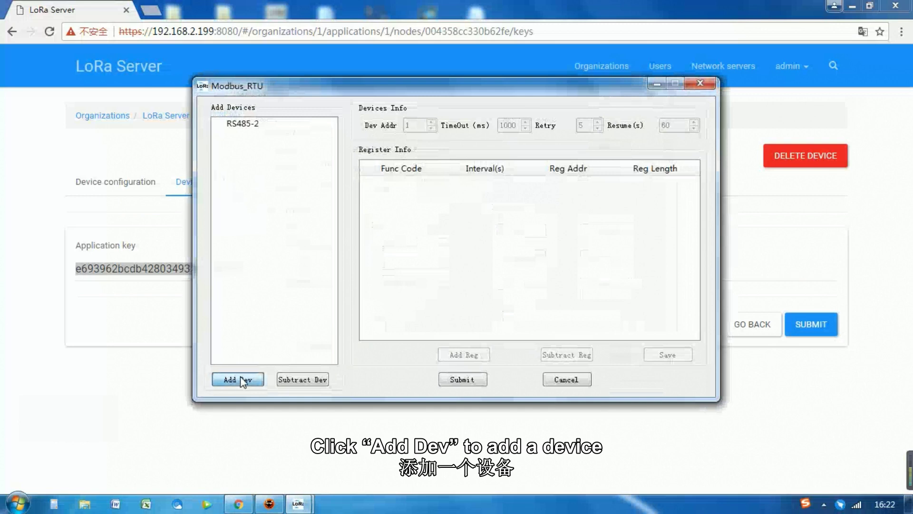
left_click(251, 125)
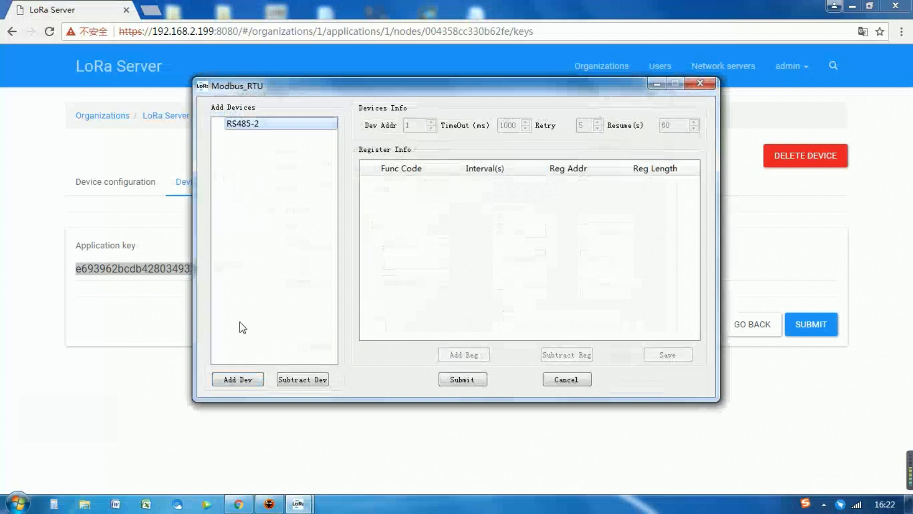
left_click(243, 380)
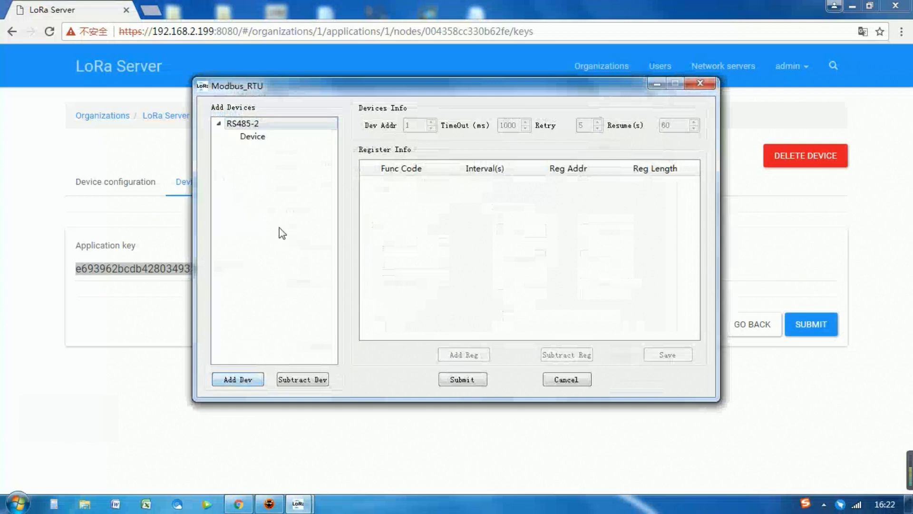
Set the new RS485-2 device's timeout to 1000 ms, retry to 5 and resume to 60 s, keeping address 1
left_click(271, 138)
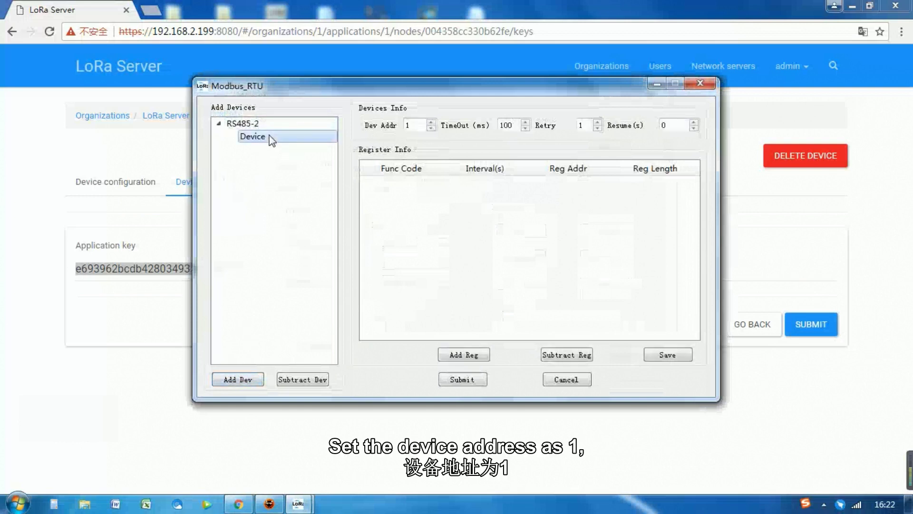
left_click(410, 126)
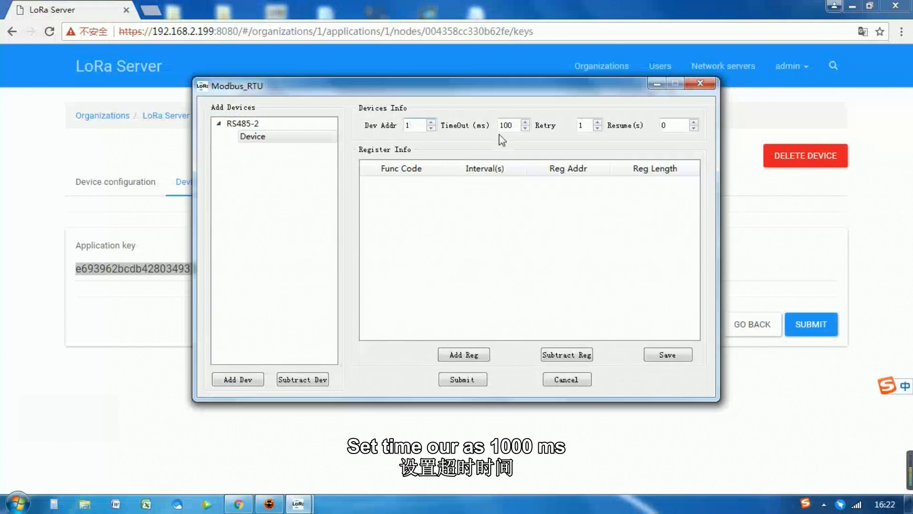
left_click(518, 124)
type("0")
left_click(597, 122)
left_click(597, 122)
type("5")
left_click(673, 125)
key("BackSpace")
type("60")
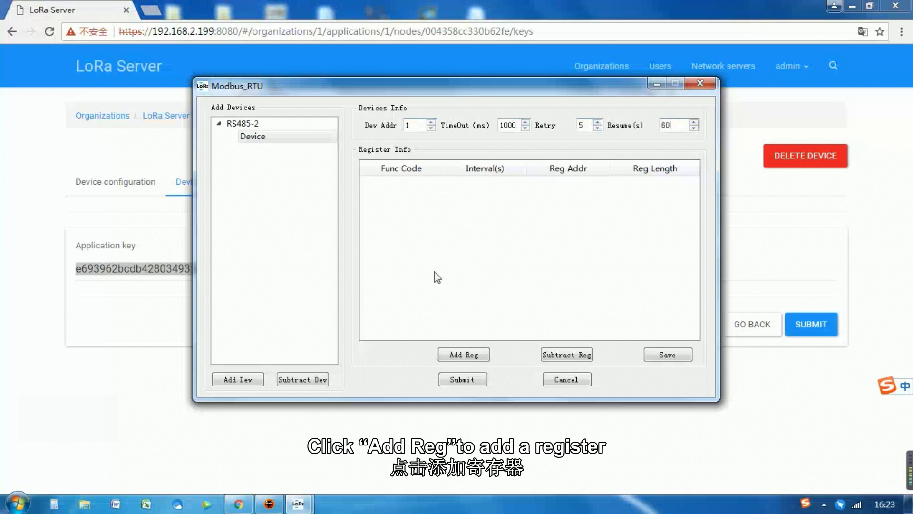
Add a register to the RS485-2 device with function code 3 and a 10 s interval
left_click(465, 357)
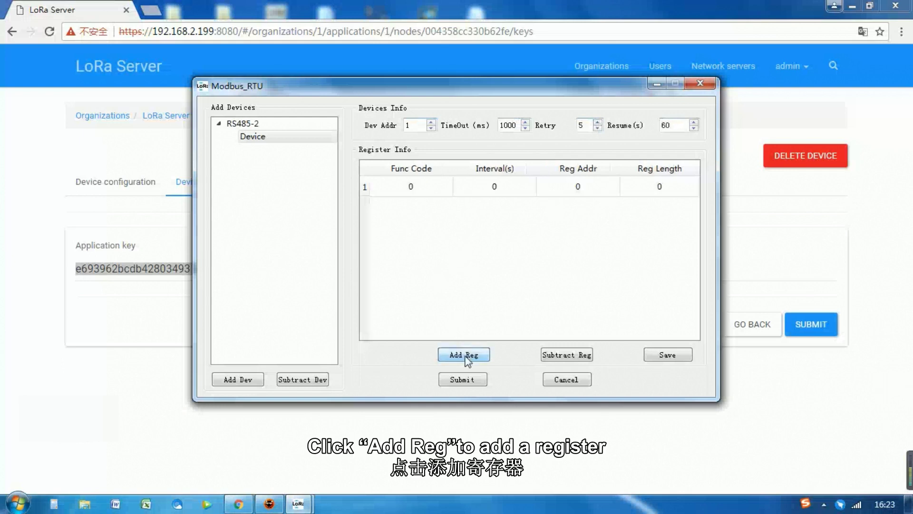
left_click(415, 190)
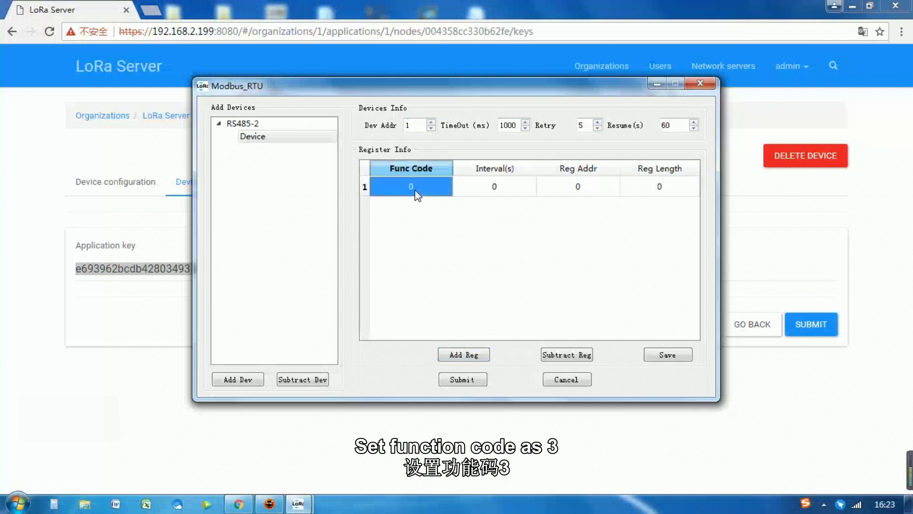
double_click(415, 189)
type("3")
left_click(493, 190)
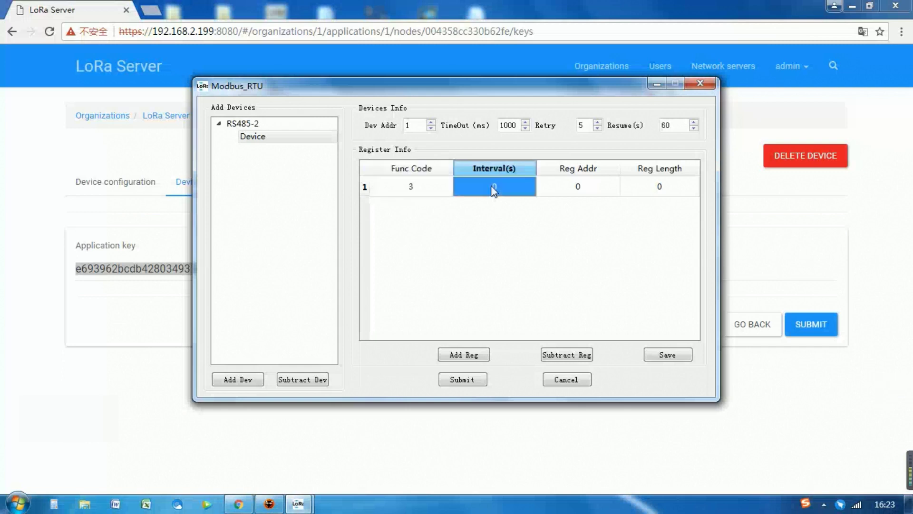
double_click(494, 190)
type("10")
Set the new register's address to 4096 and its length to 1
left_click(571, 186)
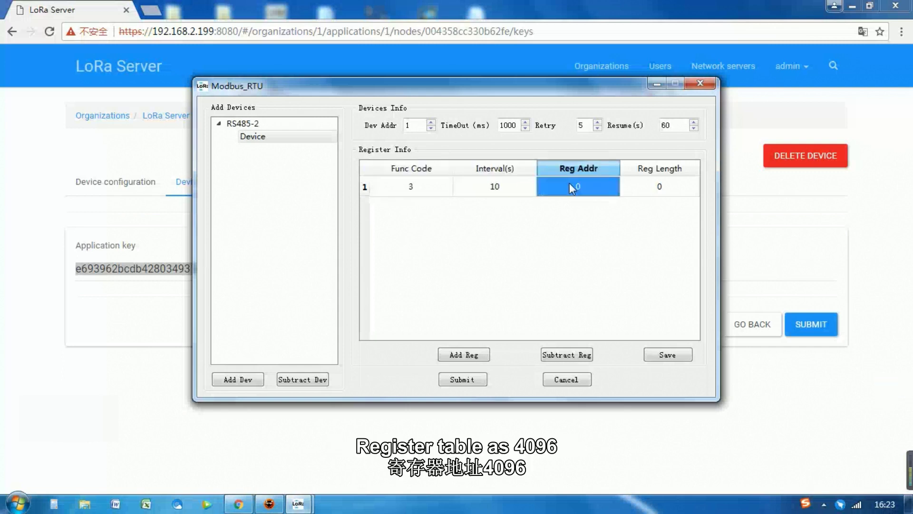
double_click(569, 186)
type("4")
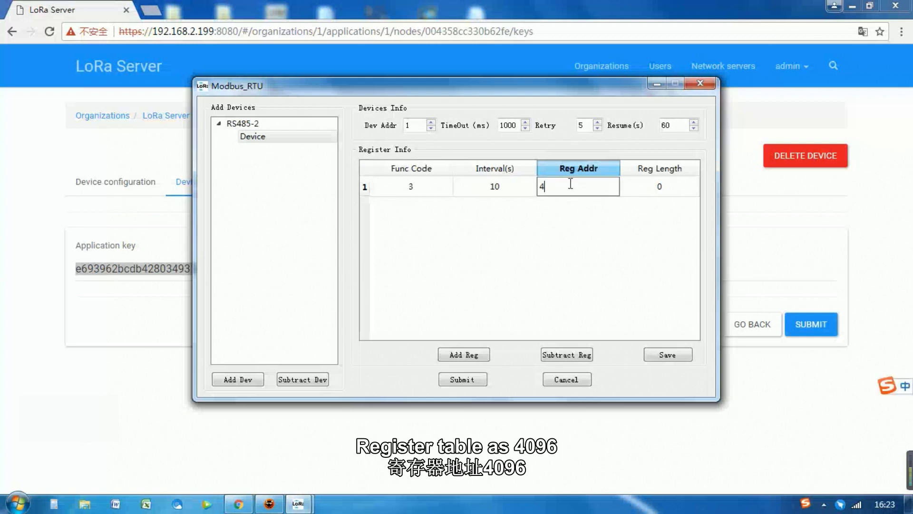
type("096")
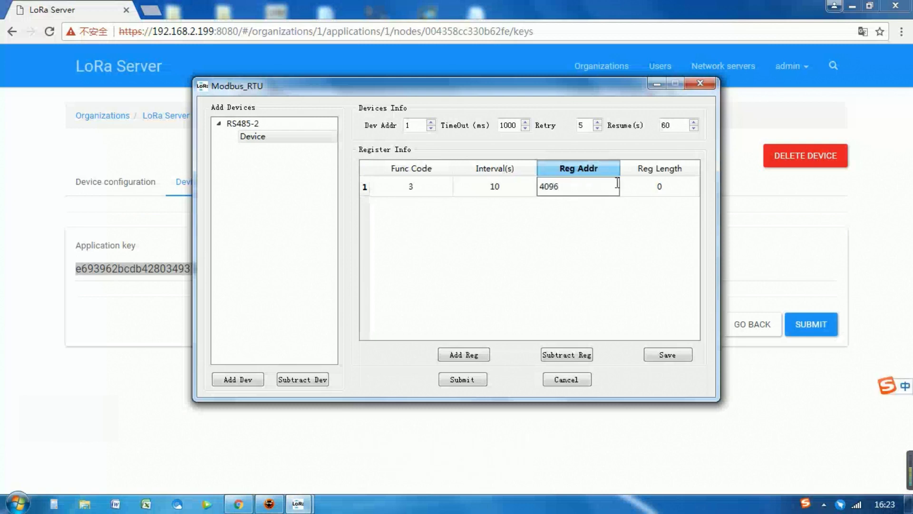
left_click(662, 190)
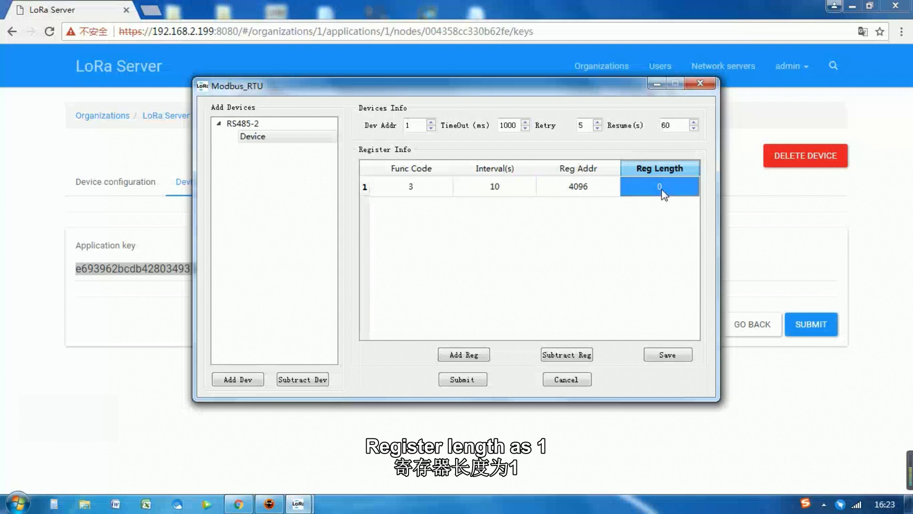
double_click(661, 189)
type("1")
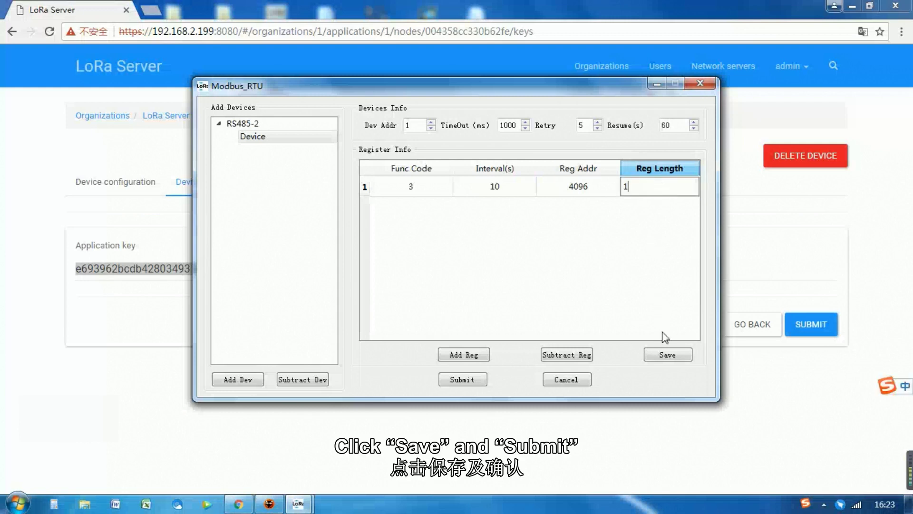
Save the device's register settings and submit the Modbus-RTU configuration
left_click(668, 357)
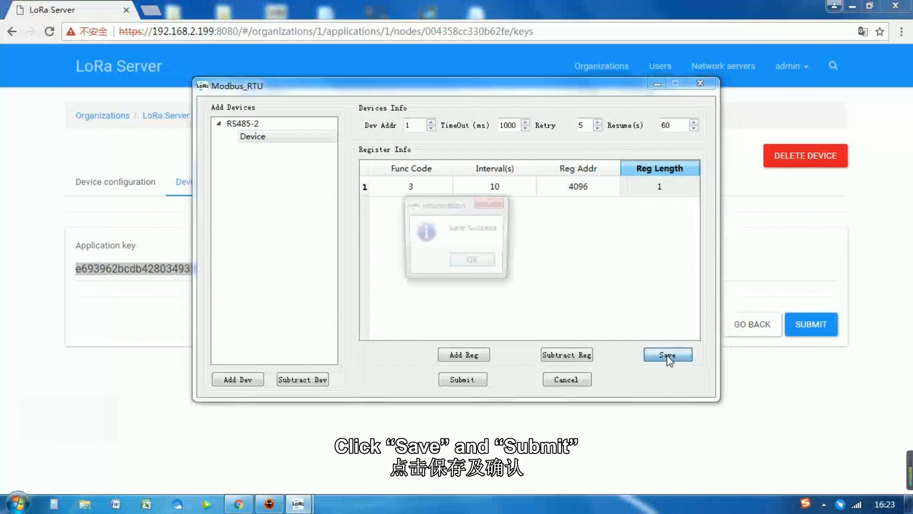
left_click(474, 263)
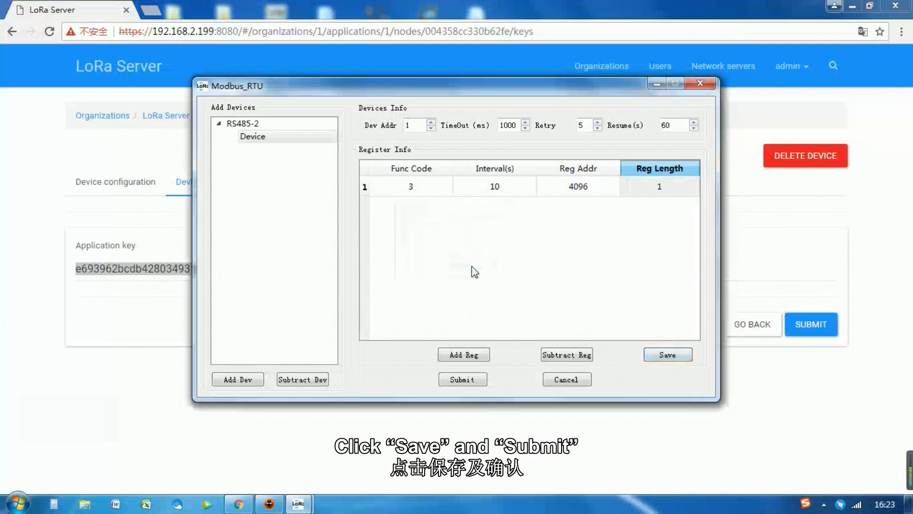
left_click(459, 383)
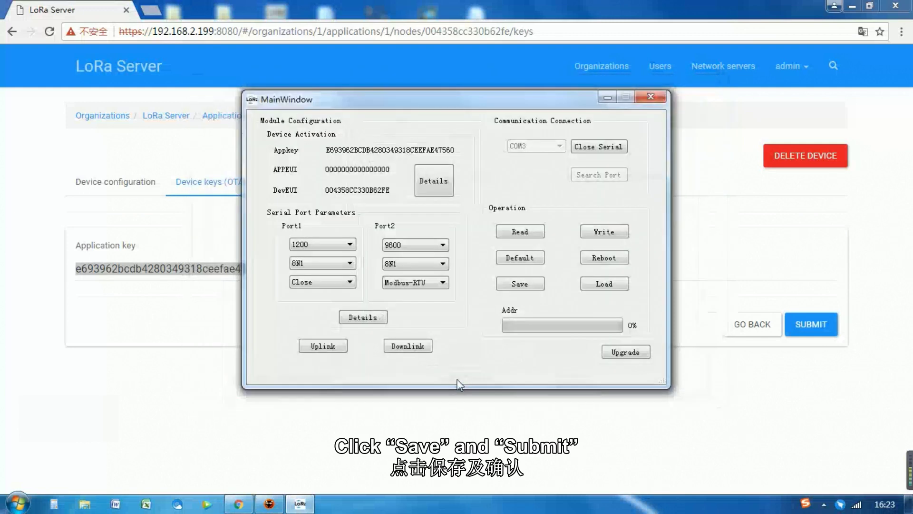
Open the uplink payload definition and add an enabled control definition
left_click(323, 348)
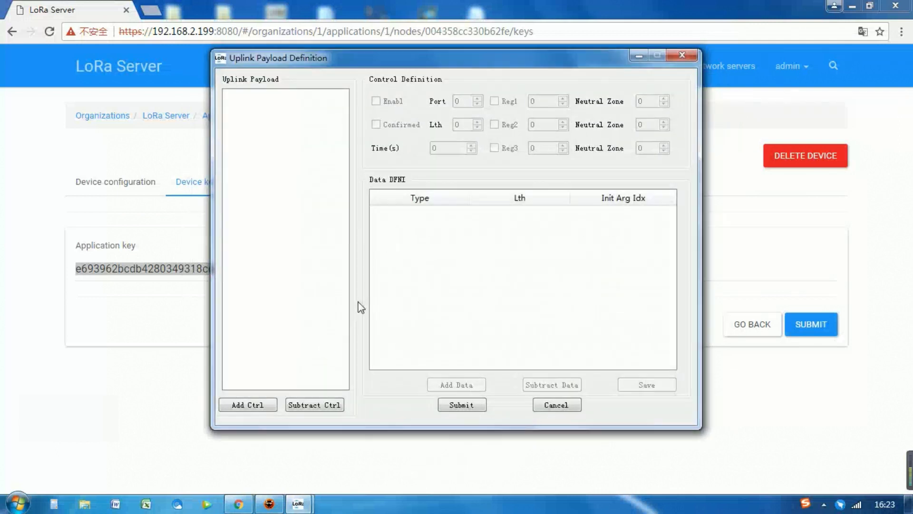
left_click(246, 405)
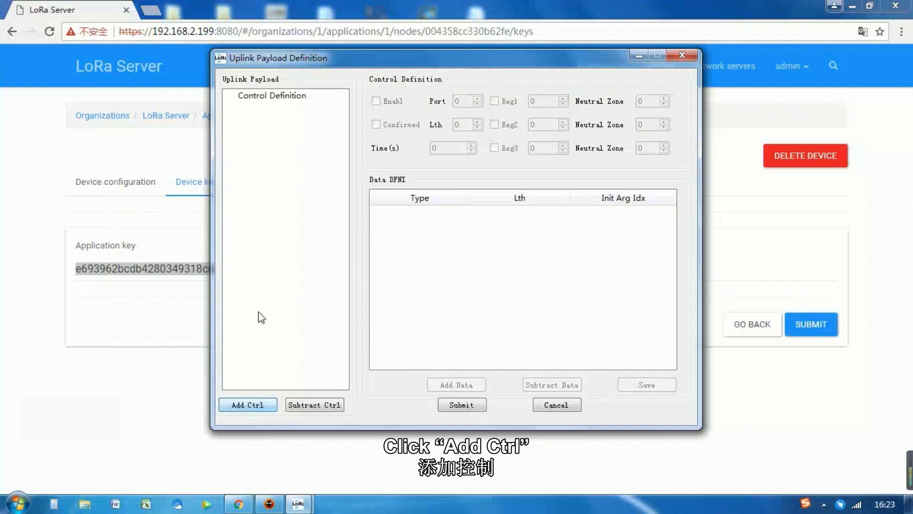
left_click(284, 96)
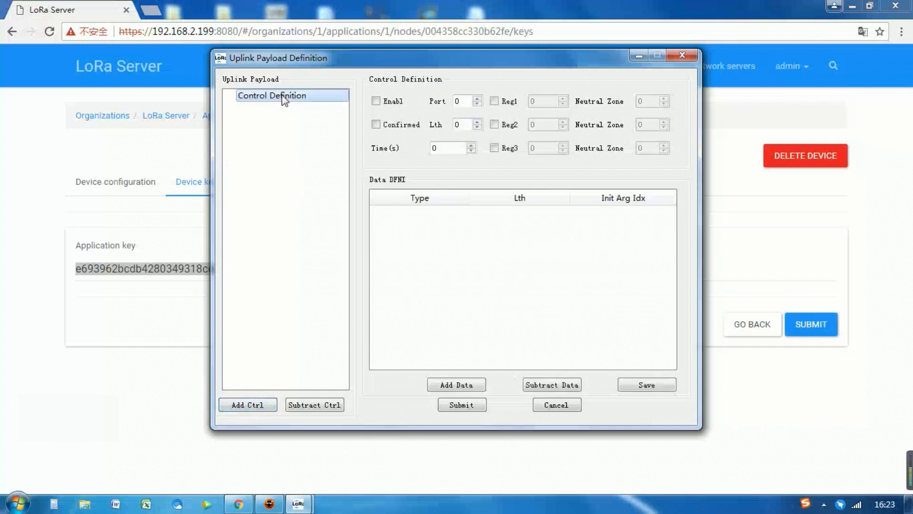
left_click(376, 102)
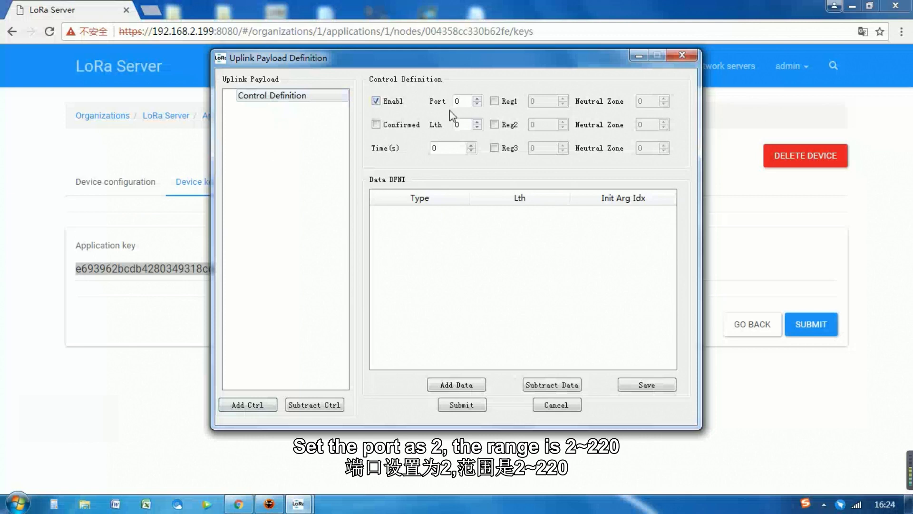
Set the control definition's port to 2 and its upload time to 60 s
left_click(464, 104)
key("BackSpace")
type("2")
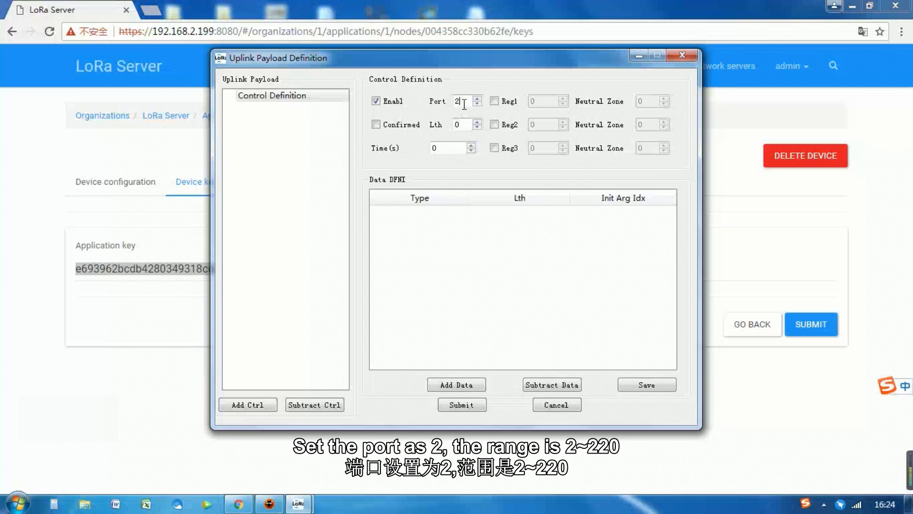
left_click(447, 146)
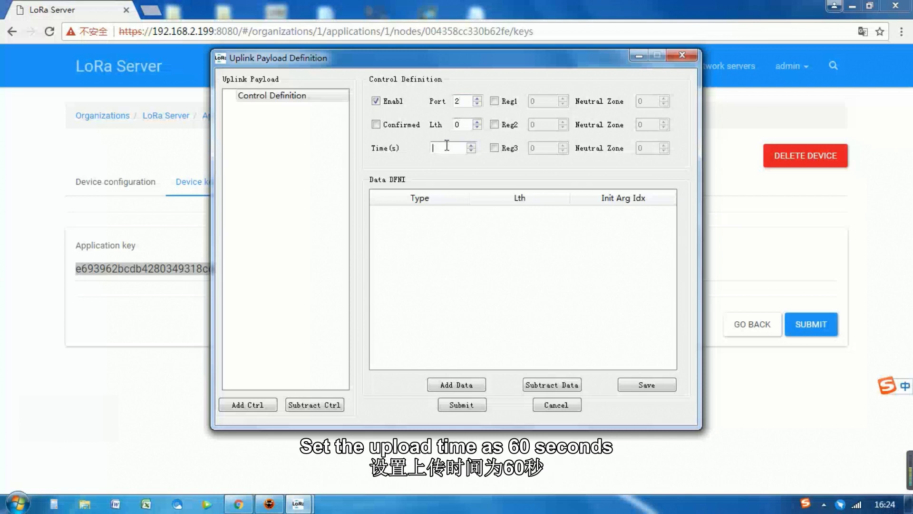
type("60")
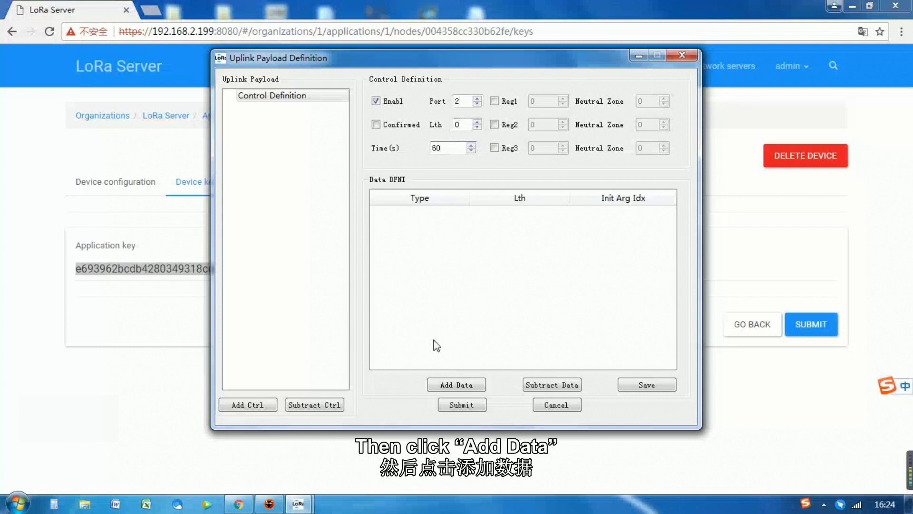
Add a data entry to the uplink payload with type 1, length 2 and initial argument index 0
left_click(449, 385)
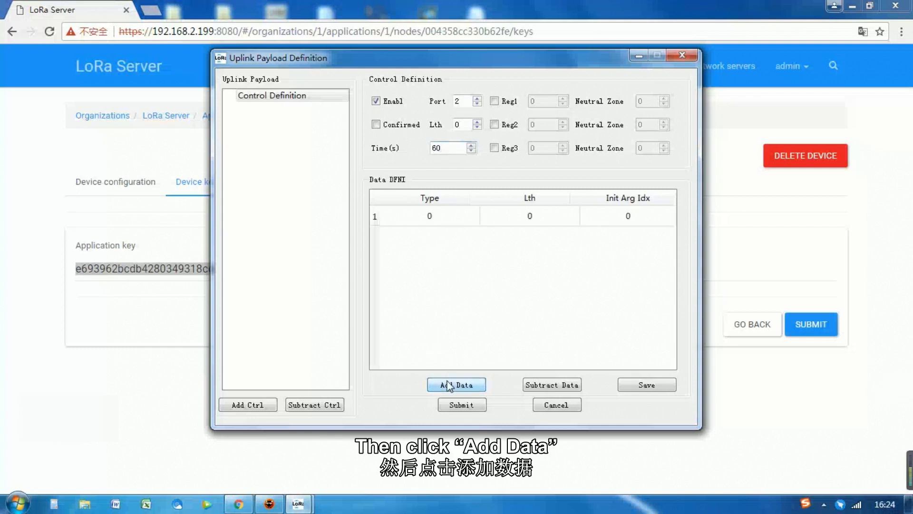
left_click(441, 221)
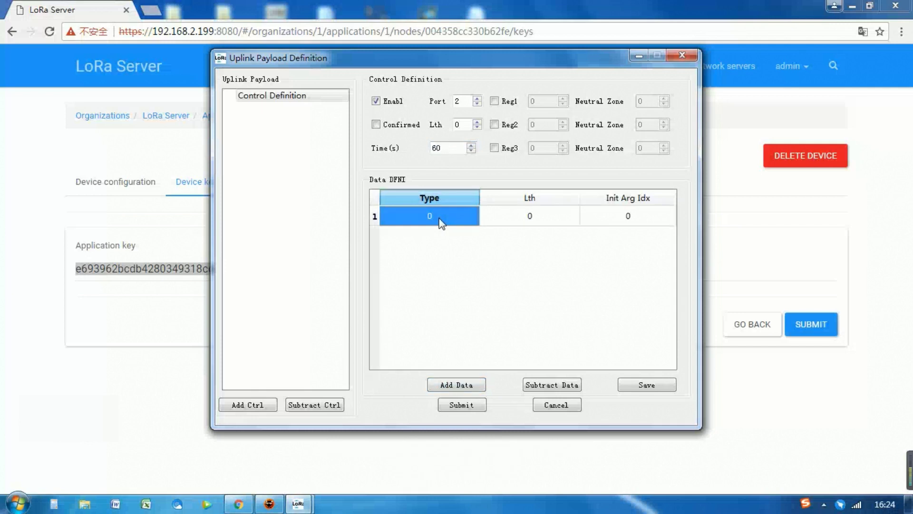
type("1")
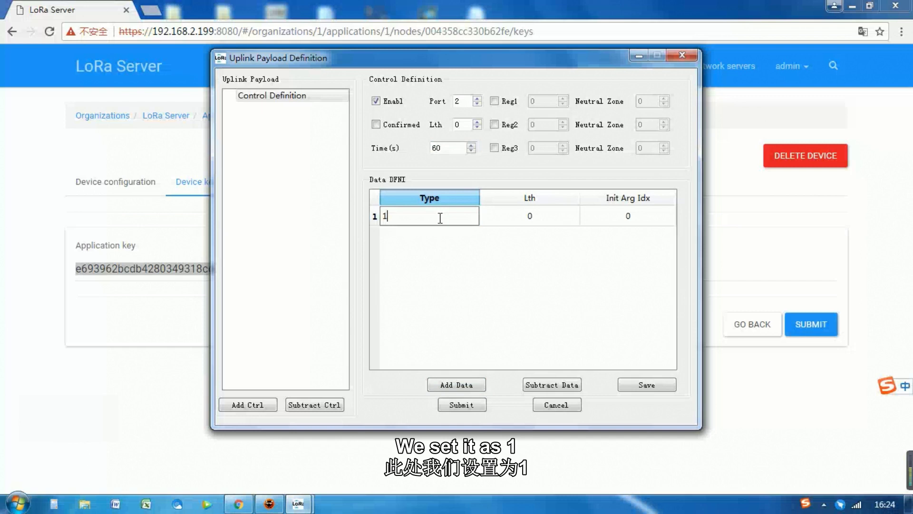
left_click(553, 213)
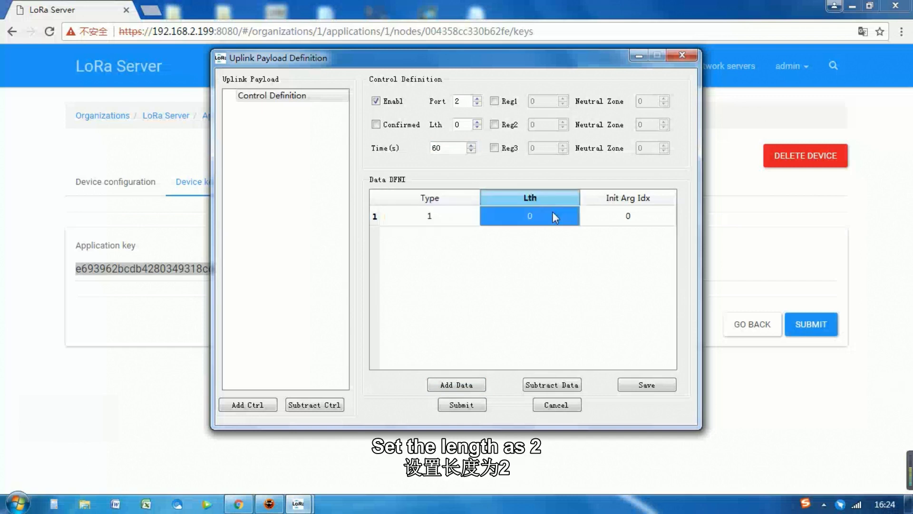
type("2")
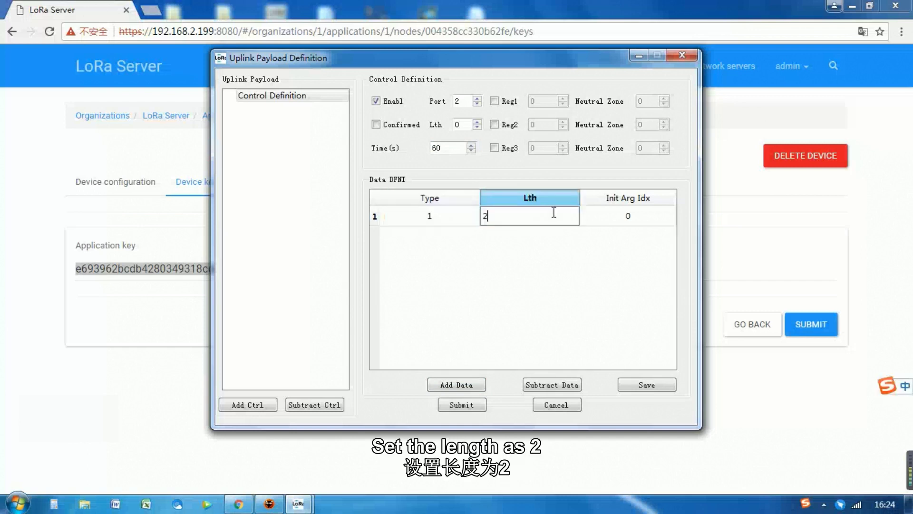
left_click(625, 219)
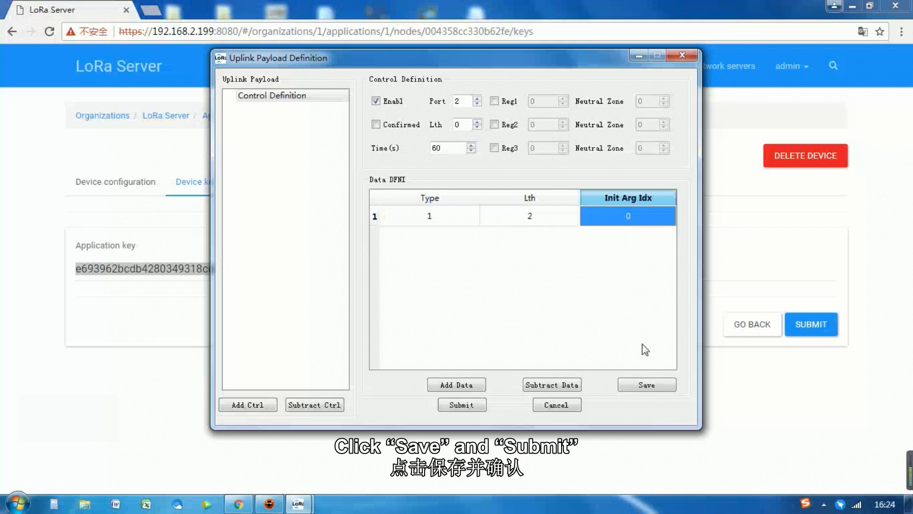
Save the control definition and submit the uplink payload settings
left_click(644, 386)
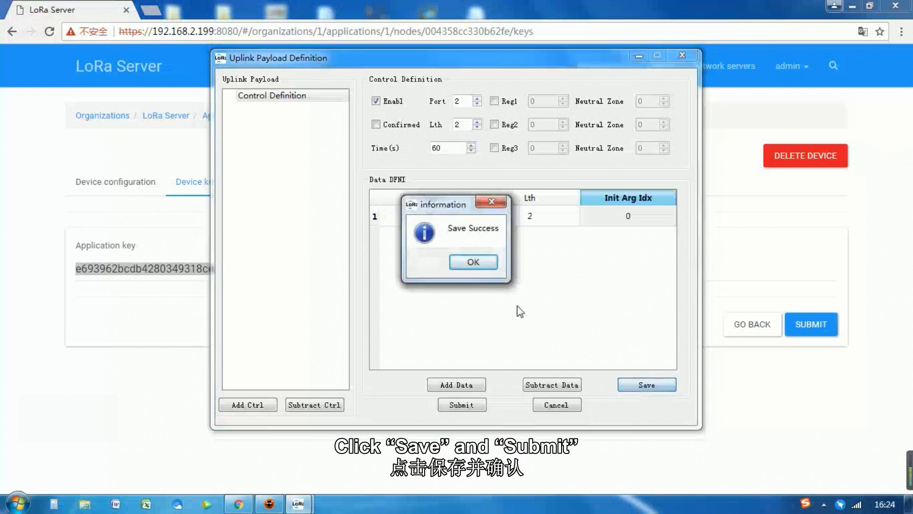
left_click(473, 261)
left_click(459, 404)
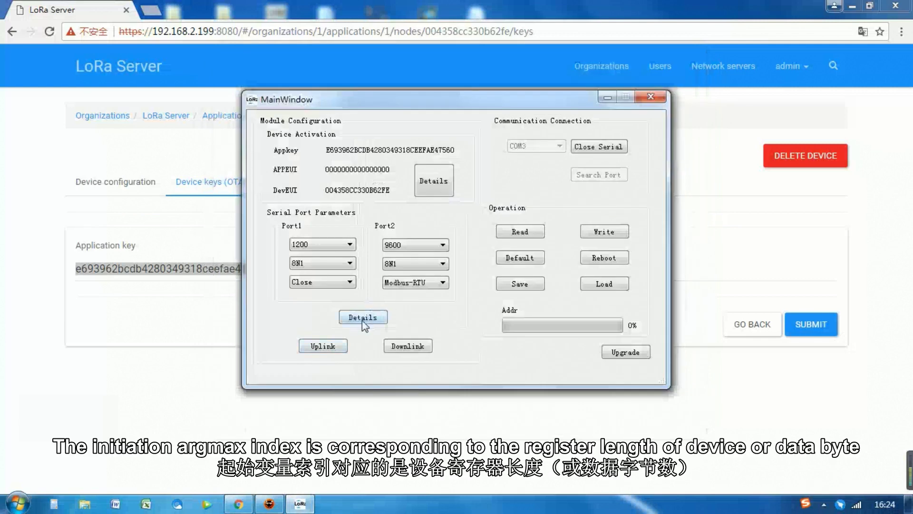
Reopen the serial port details to check the RS485-2 device's register length, and save and submit them again
left_click(363, 319)
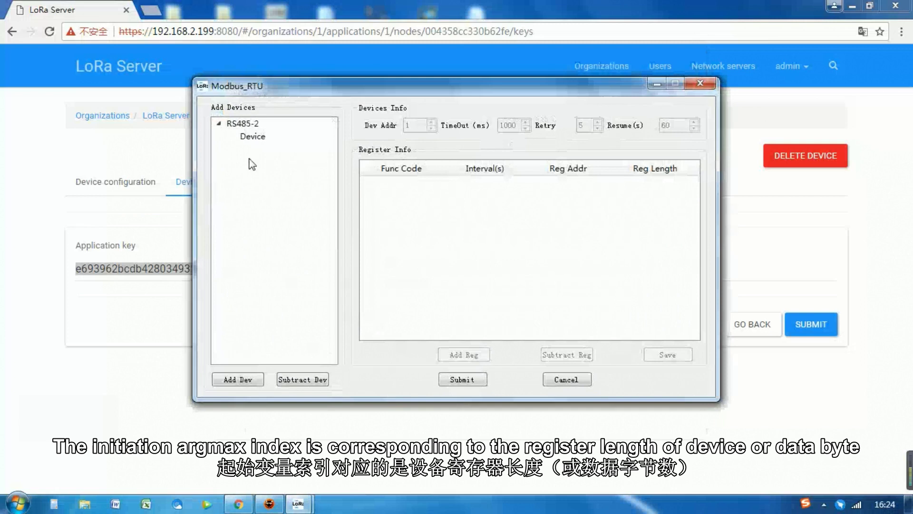
left_click(261, 138)
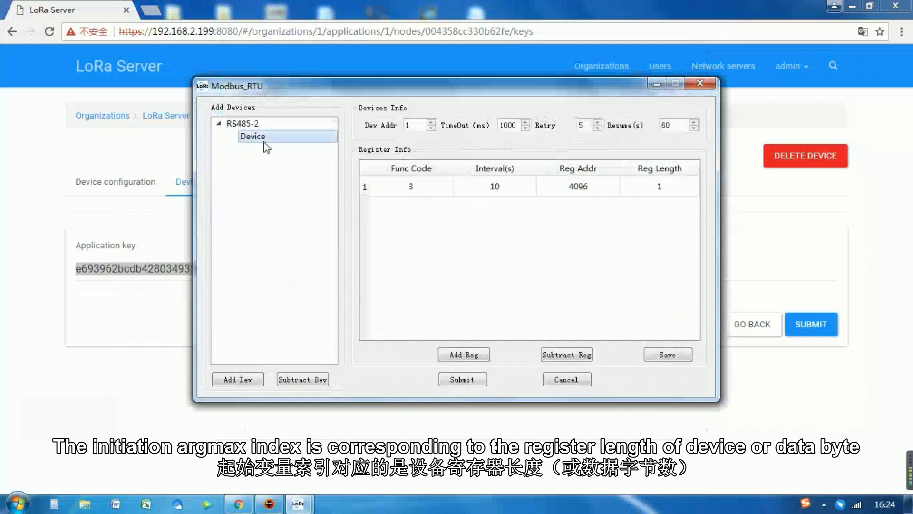
left_click(676, 192)
left_click(659, 215)
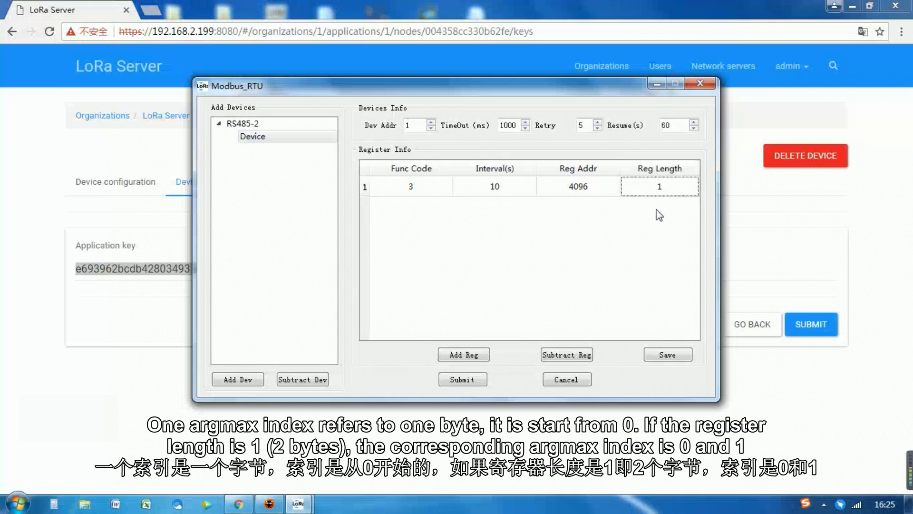
left_click(666, 356)
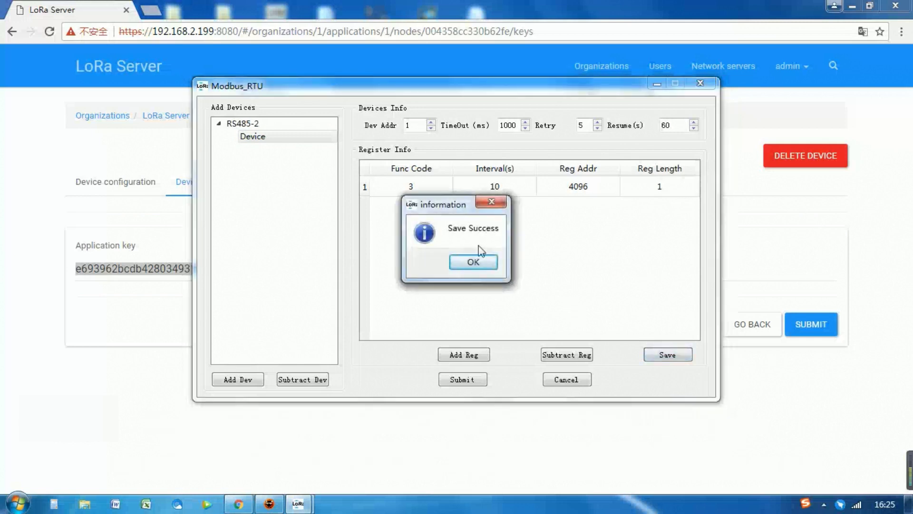
left_click(473, 262)
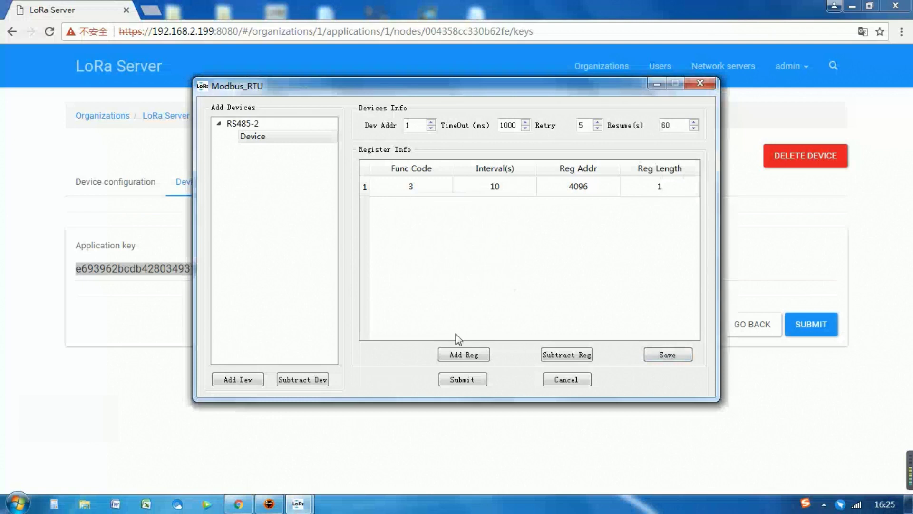
left_click(458, 379)
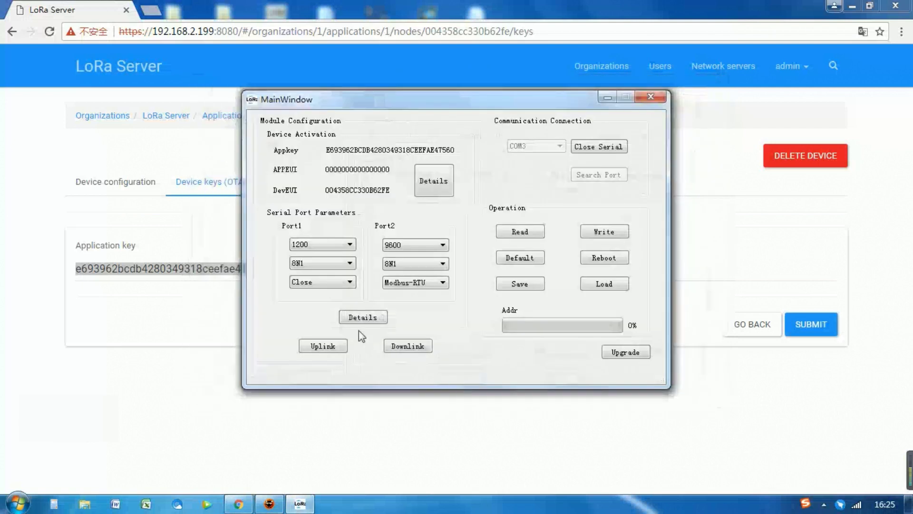
Reopen the uplink payload's control definition to review its port, time and data entry, and submit it
left_click(318, 346)
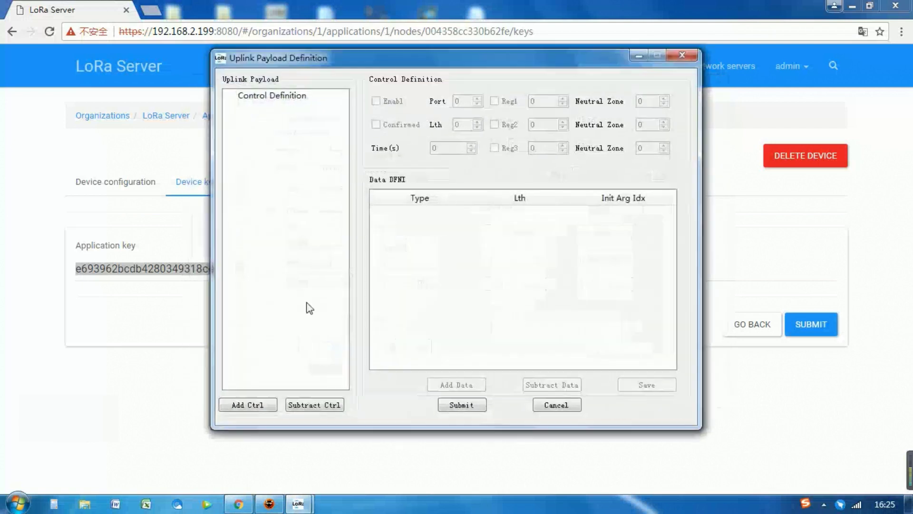
left_click(285, 98)
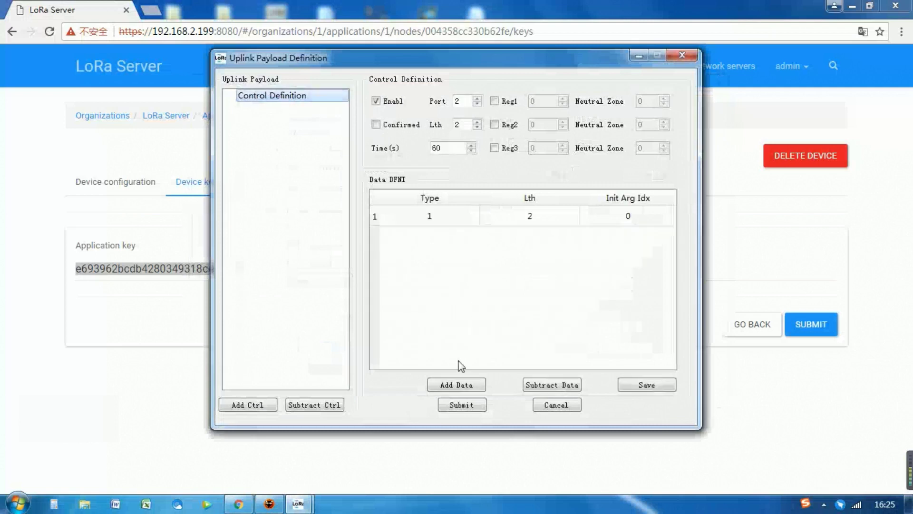
left_click(475, 405)
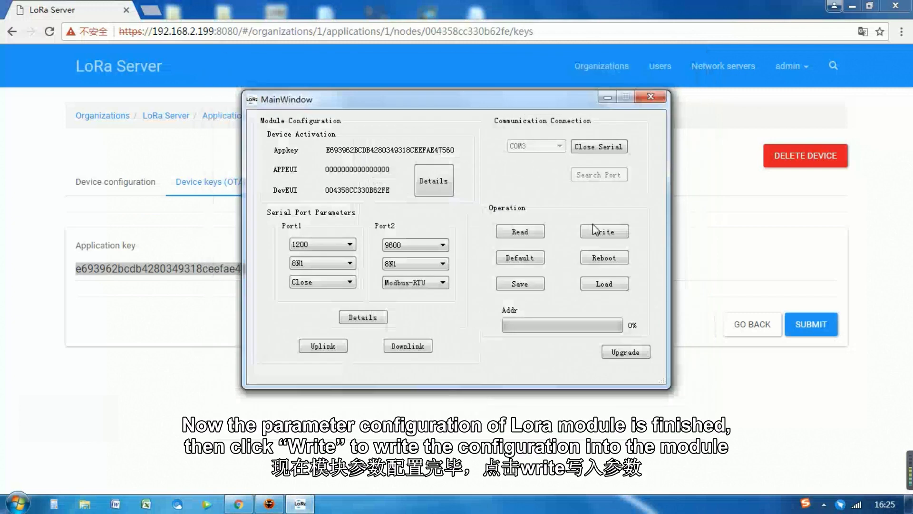
Write the configuration into the module, and switch to LoRa Server to open the device's live LoRaWAN frame logs
left_click(603, 236)
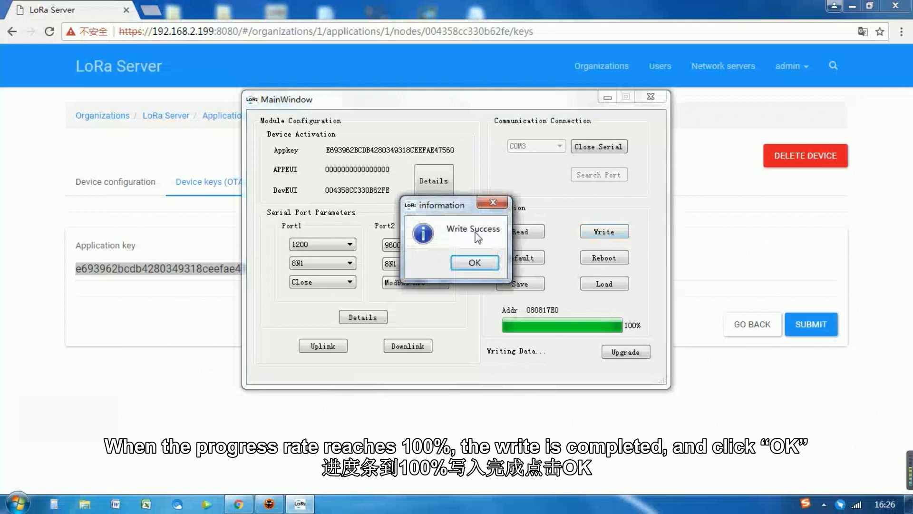
left_click(474, 262)
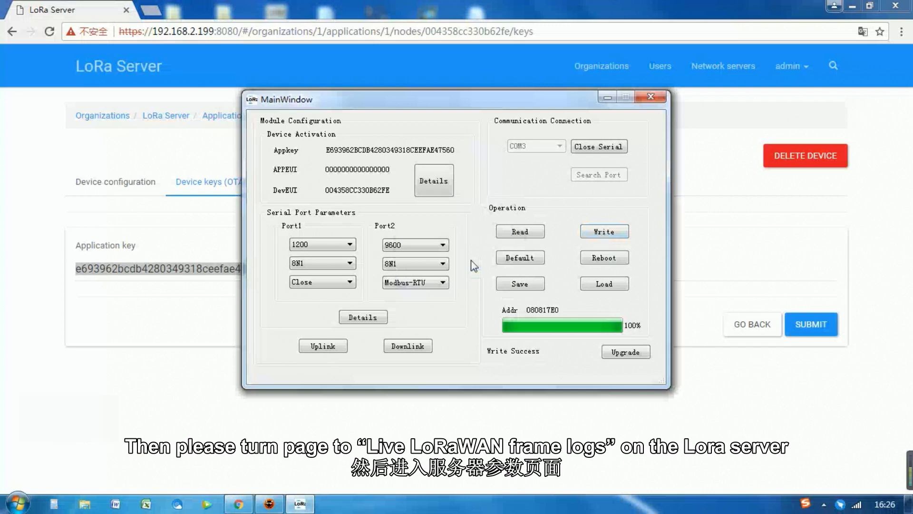
left_click(48, 215)
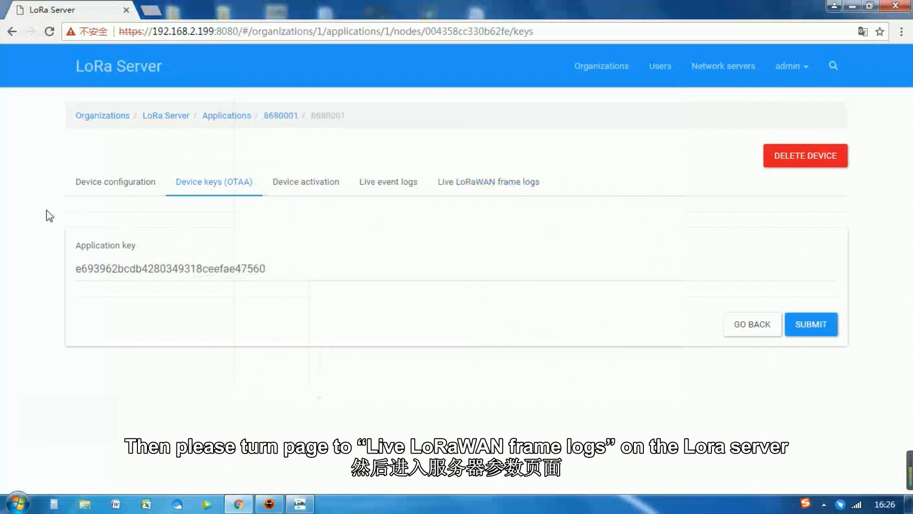
left_click(462, 185)
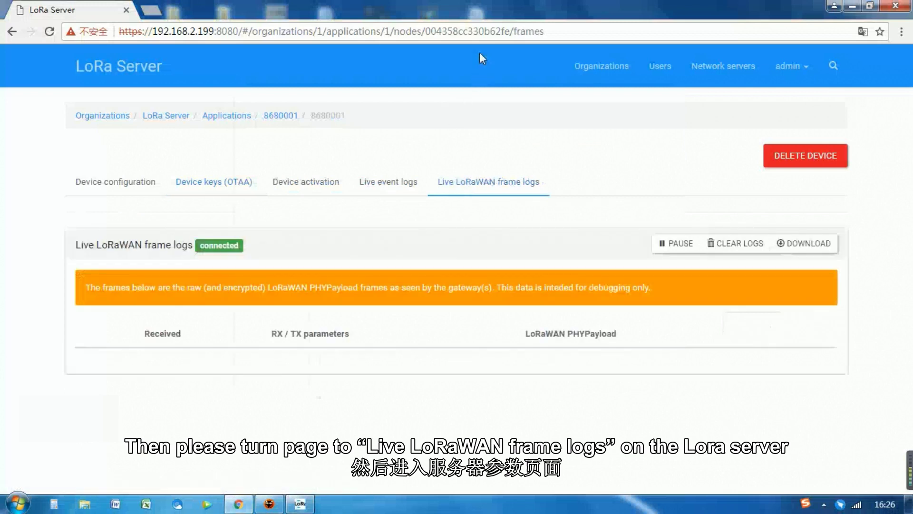
Switch back to the module configuration tool and reboot the LoRa module, acknowledging the result
left_click(300, 503)
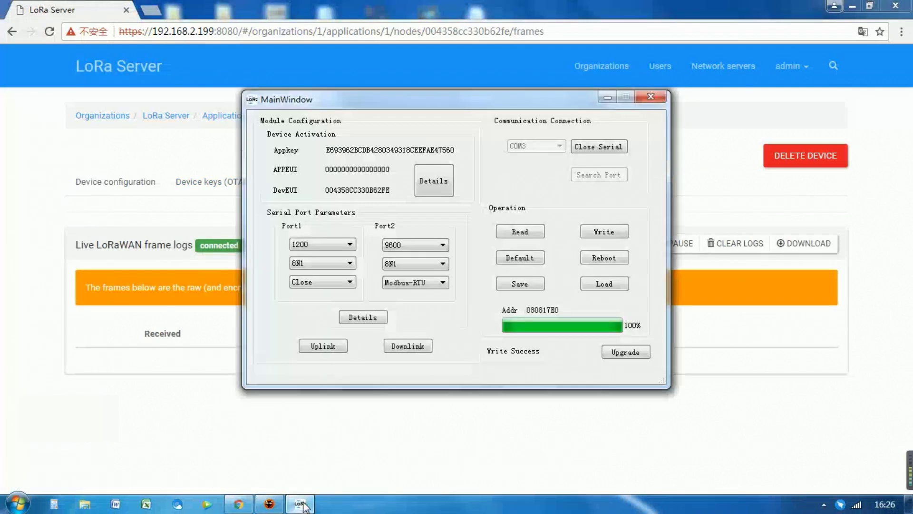
left_click(604, 258)
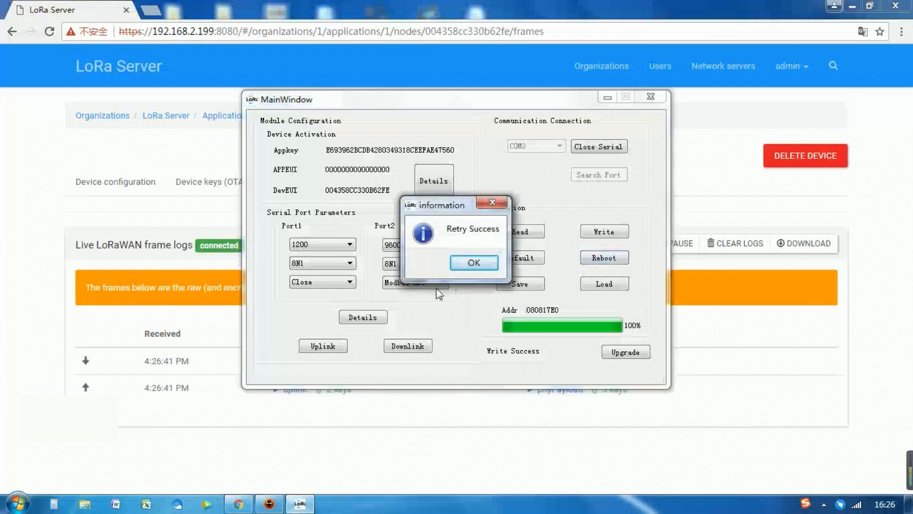
left_click(475, 267)
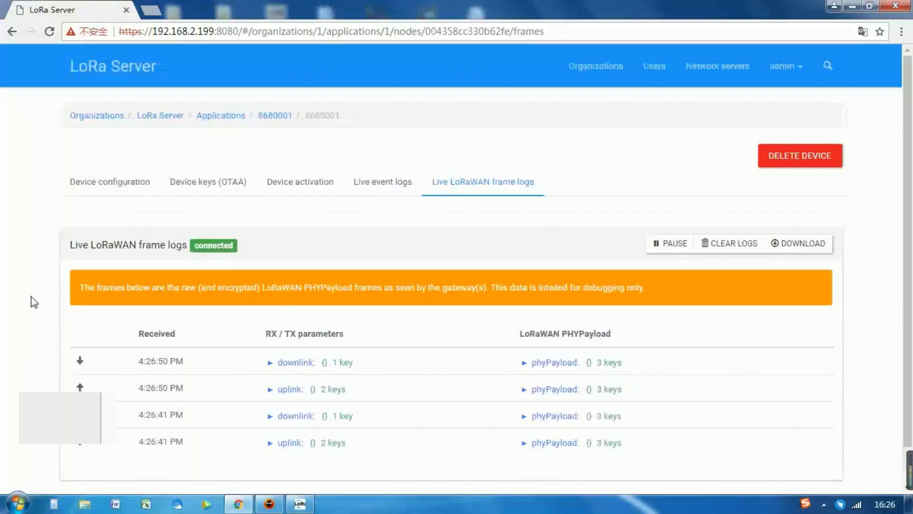
Expand the physical payload headers of the two 4:26:41 PM frames in the live frame logs to check their message types
scroll(31, 299, "down", 1)
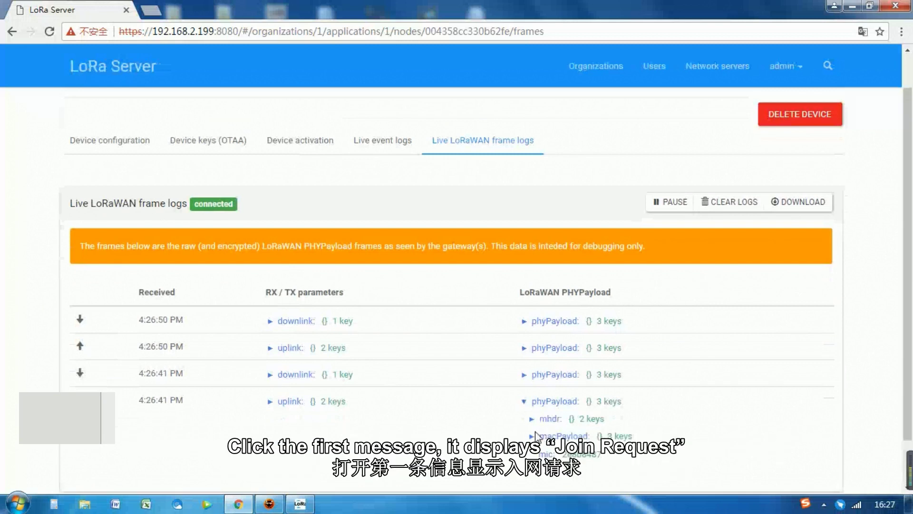
left_click(532, 418)
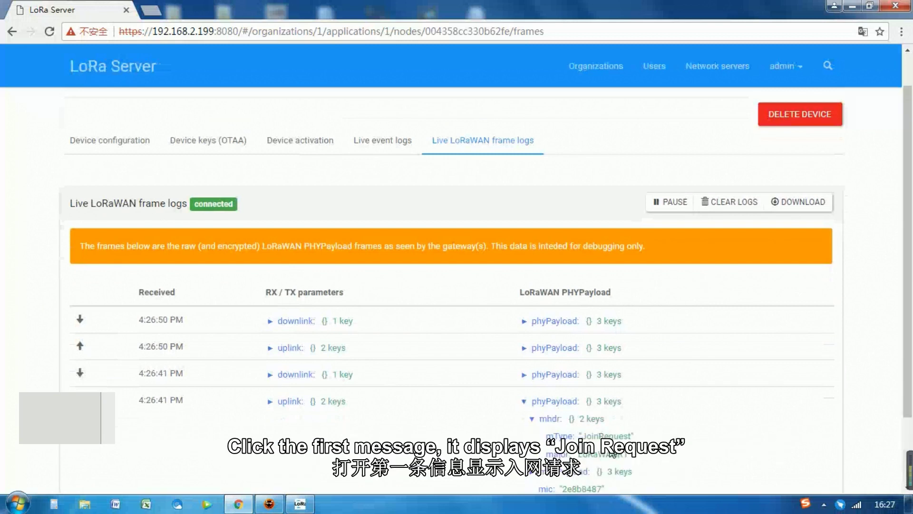
left_click_drag(587, 435, 633, 437)
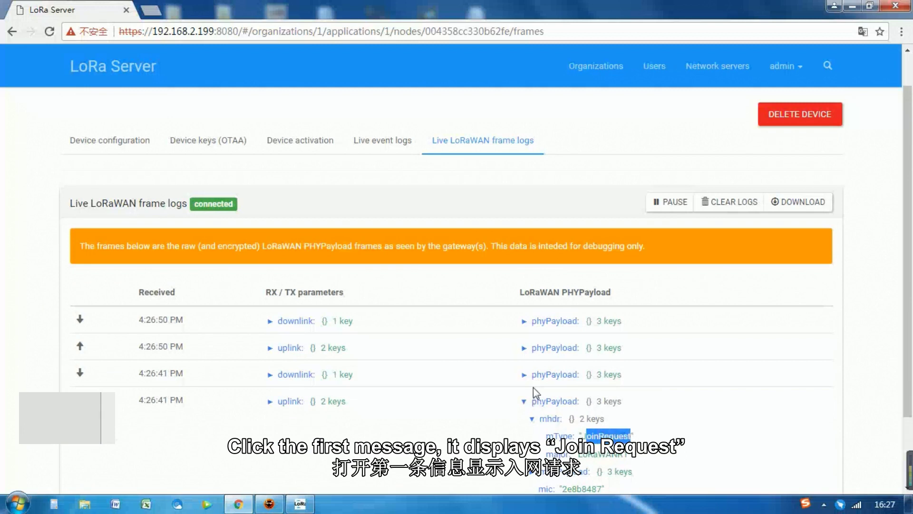
left_click(524, 375)
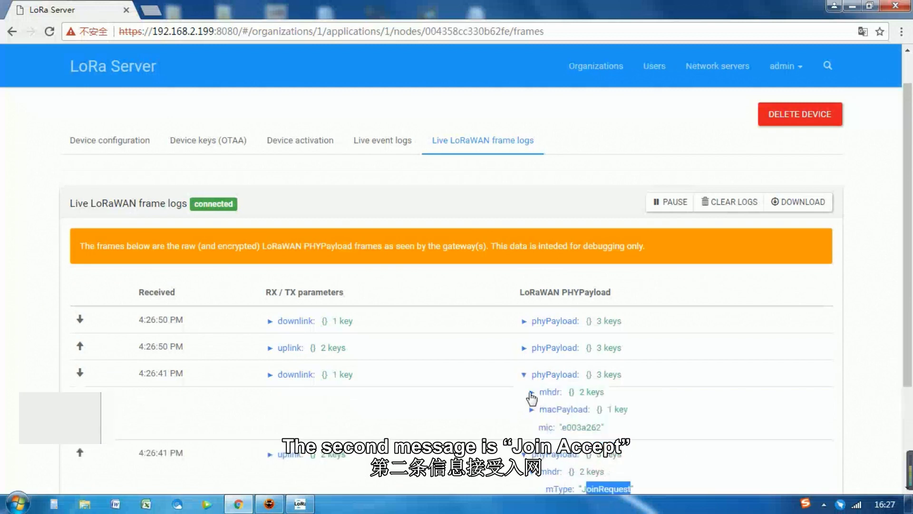
left_click(532, 395)
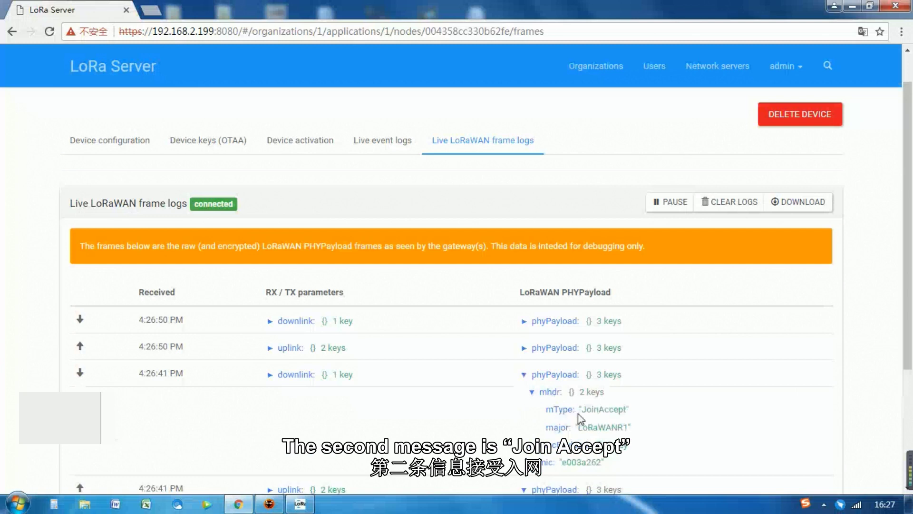
left_click_drag(586, 409, 625, 408)
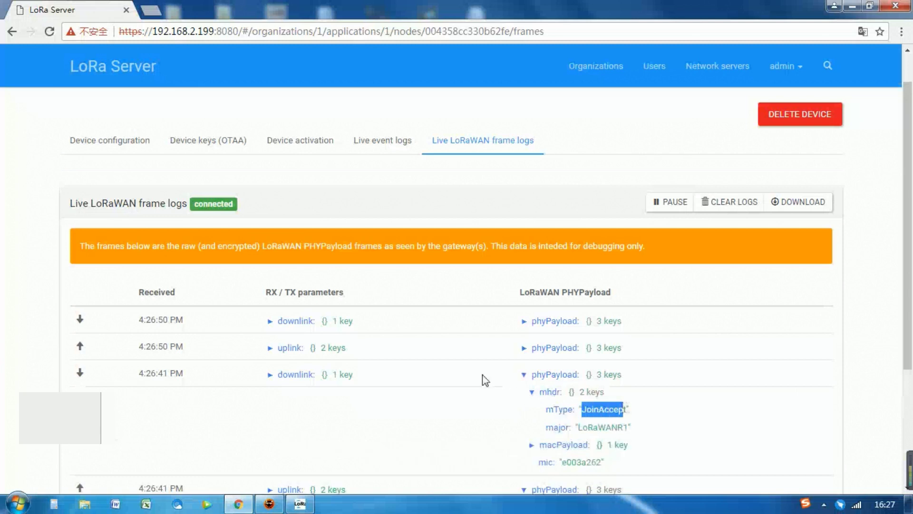
Expand the MAC payload of the 4:26:50 PM uplink frame and check its fPort value
left_click(524, 349)
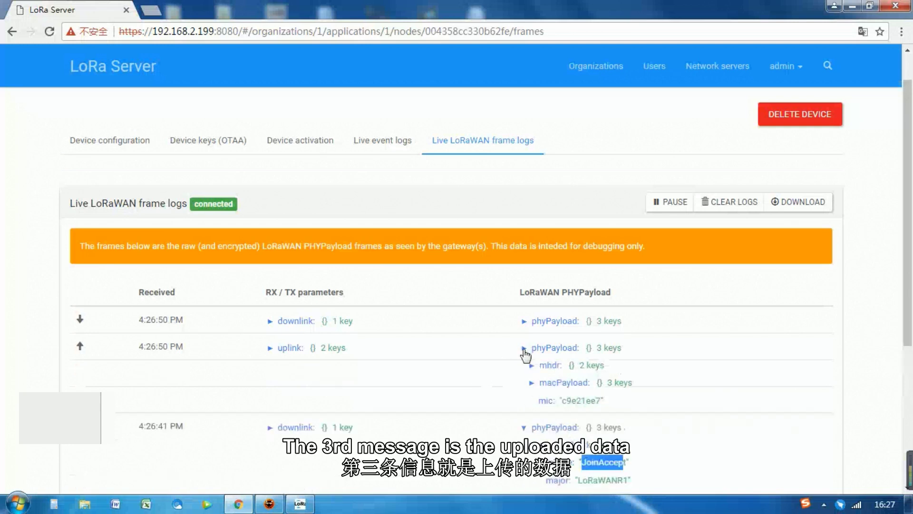
left_click(532, 383)
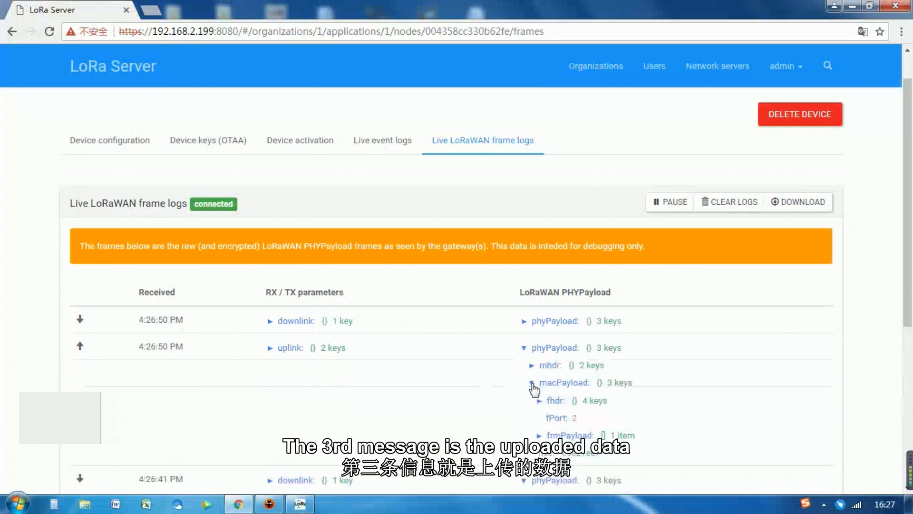
double_click(574, 418)
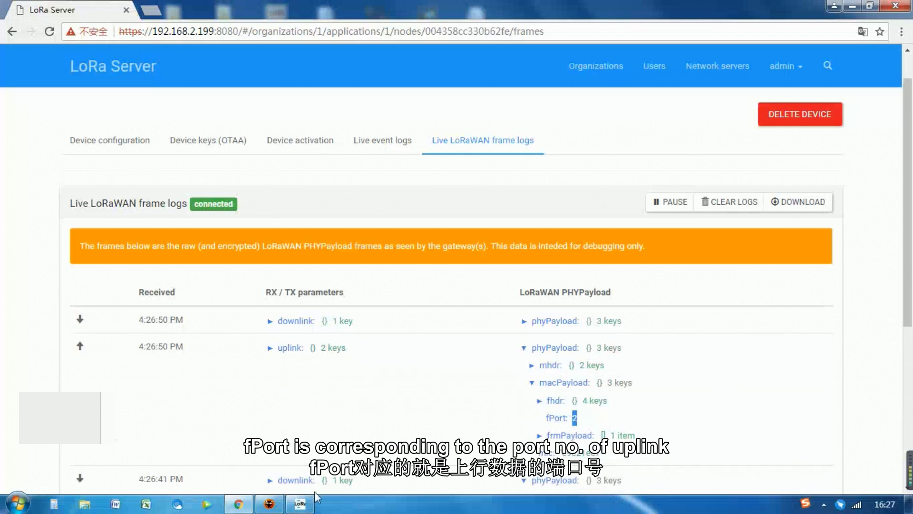
Switch to the module configuration tool to compare the port in the uplink payload's control definition with the frame's fPort, and submit the definition
left_click(333, 418)
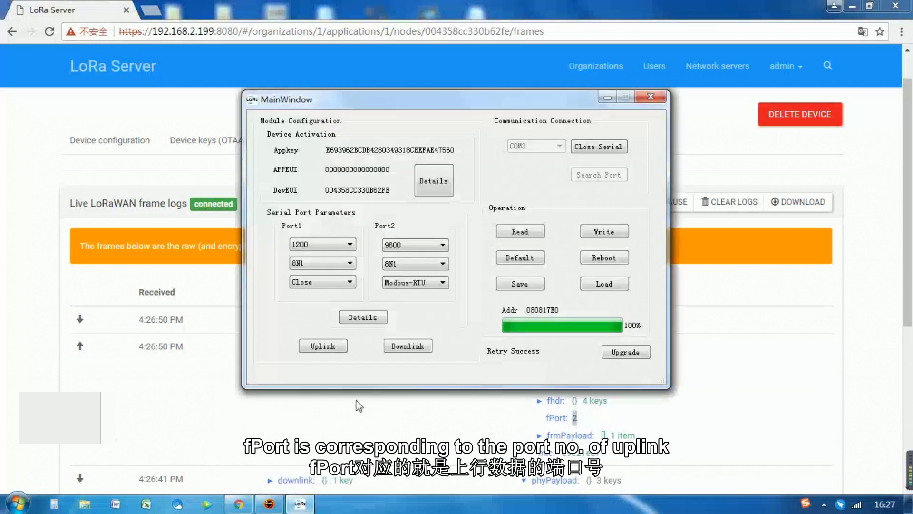
left_click(328, 347)
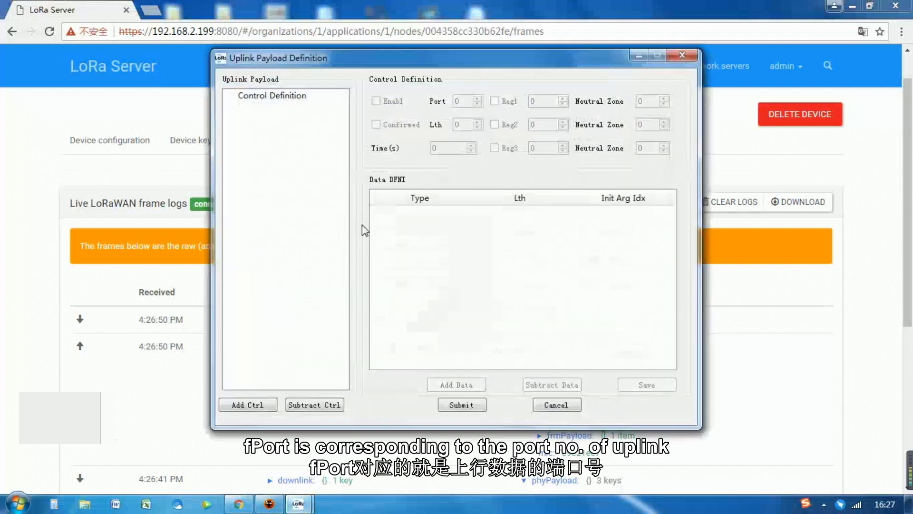
left_click(269, 95)
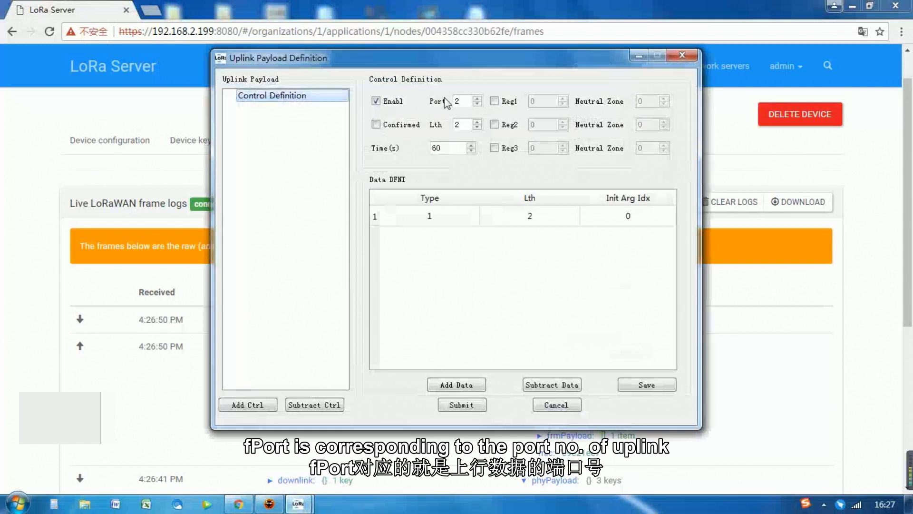
double_click(461, 101)
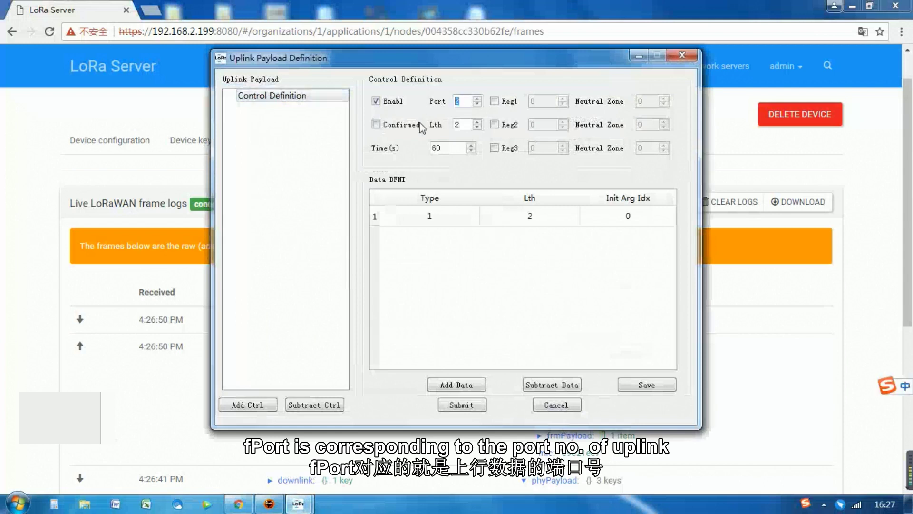
left_click(465, 403)
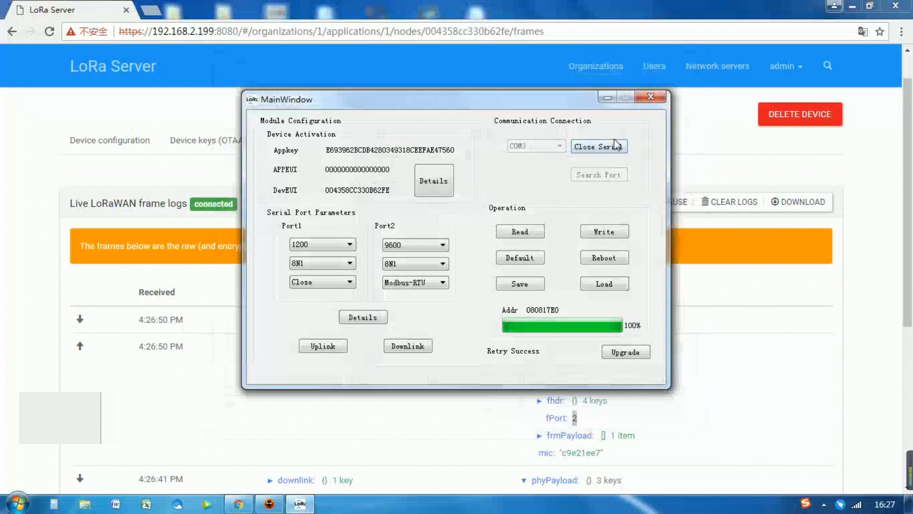
Return to LoRa Server and expand the 4:26:50 PM downlink frame's MAC payload and header to examine its port, payload and message type
left_click(29, 250)
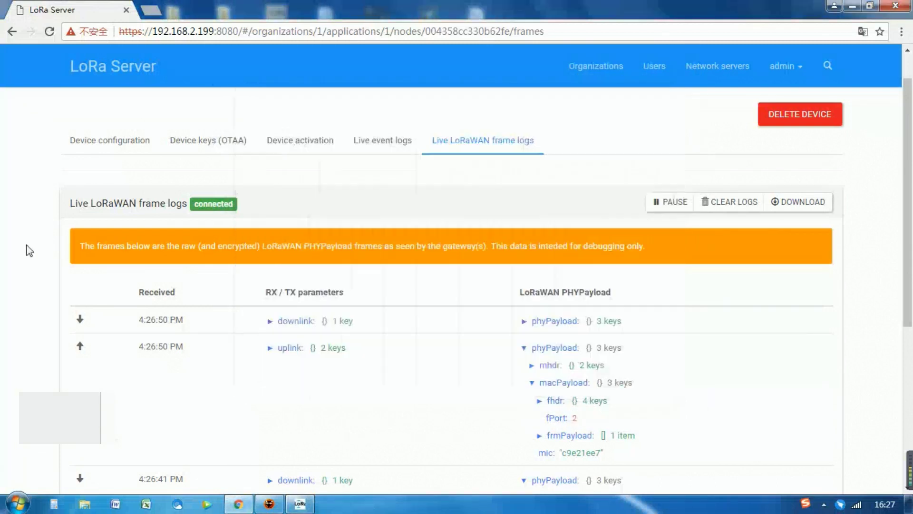
left_click(524, 322)
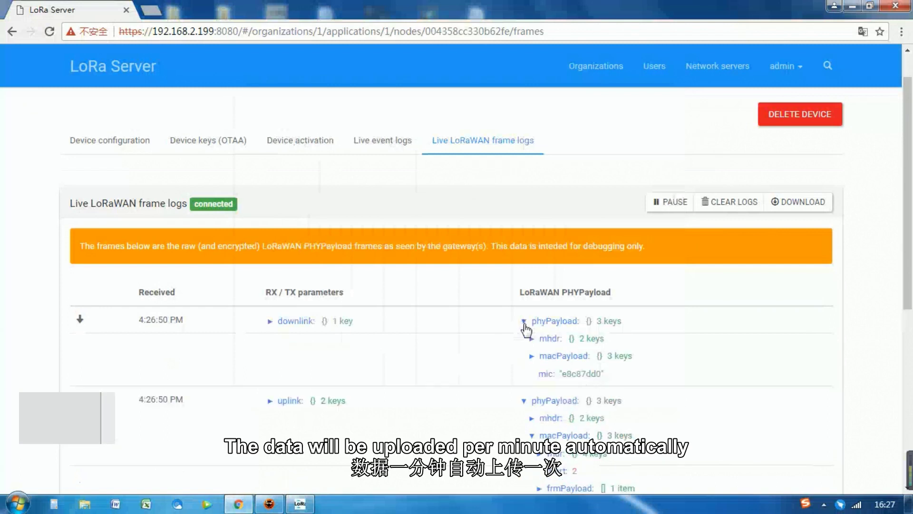
left_click(532, 356)
scroll(533, 363, "down", 1)
scroll(534, 363, "up", 2)
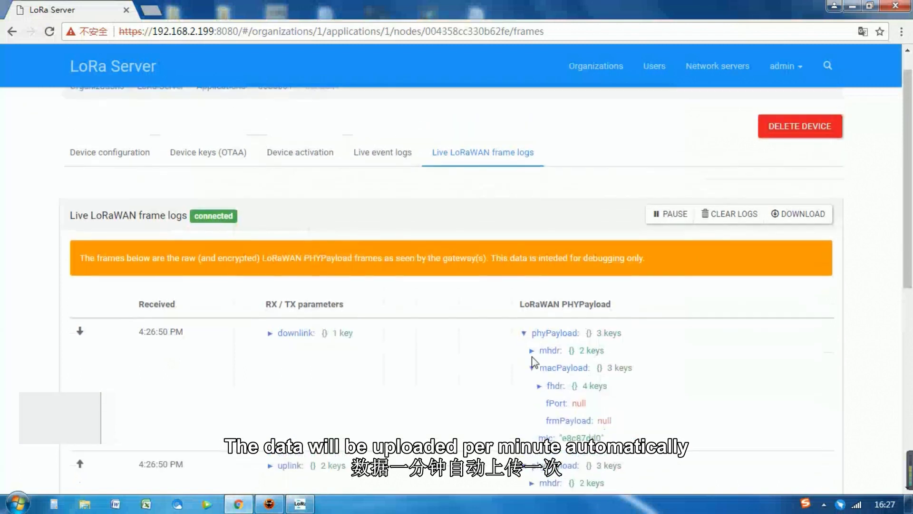
left_click(532, 365)
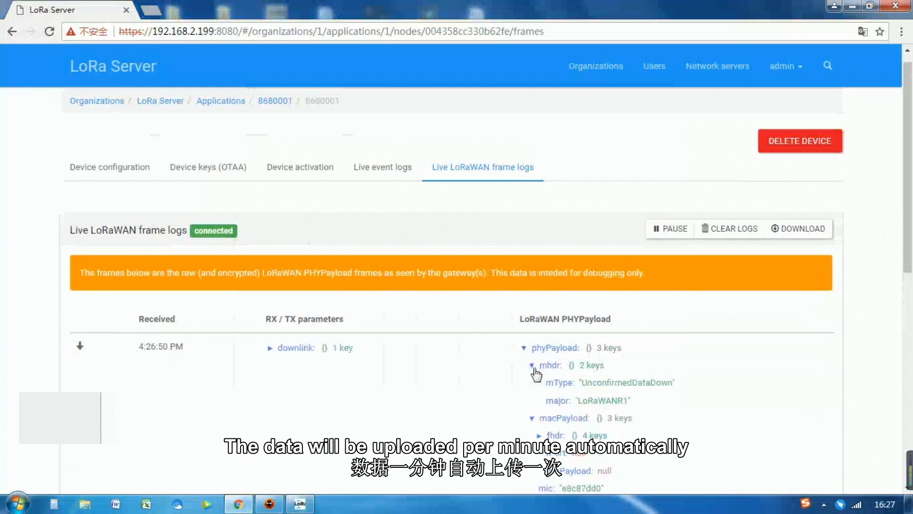
scroll(535, 373, "down", 3)
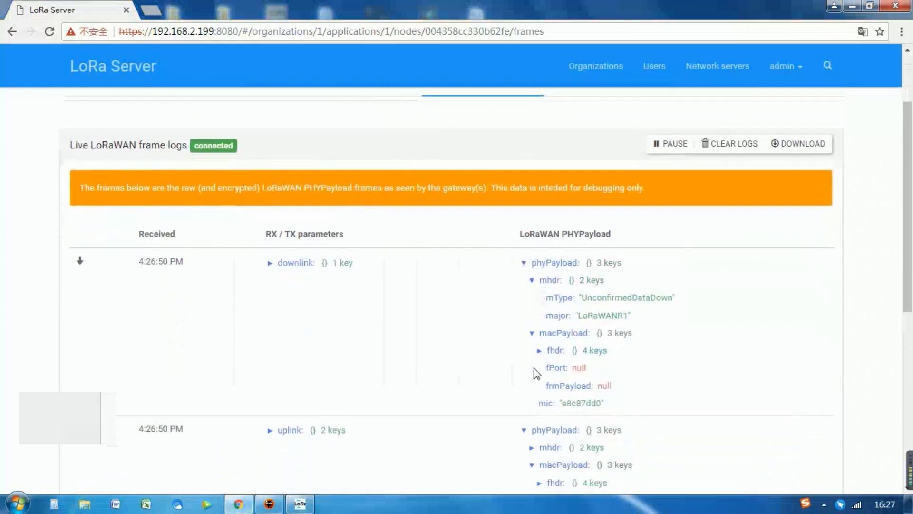